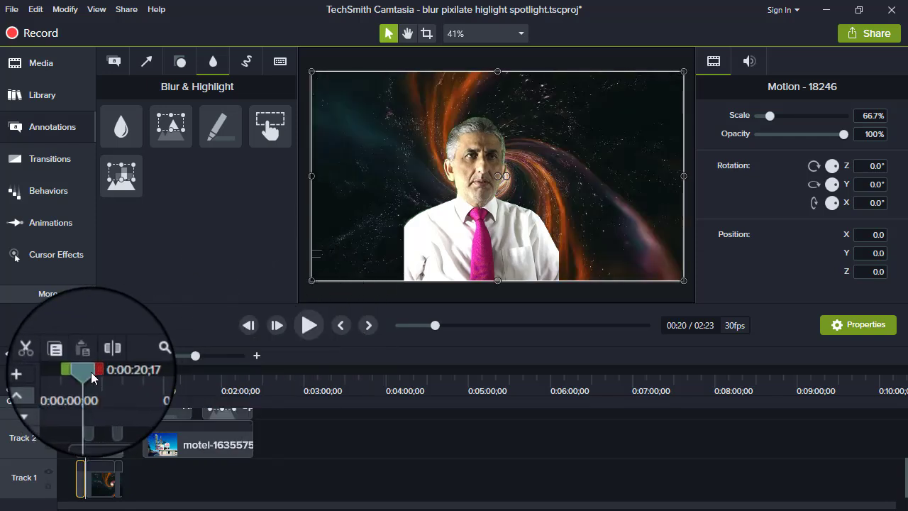
Review the finished blur, pixelate, highlight and spotlight examples along the existing part of the timeline
{"action": "left_click", "coordinate": [310, 323]}
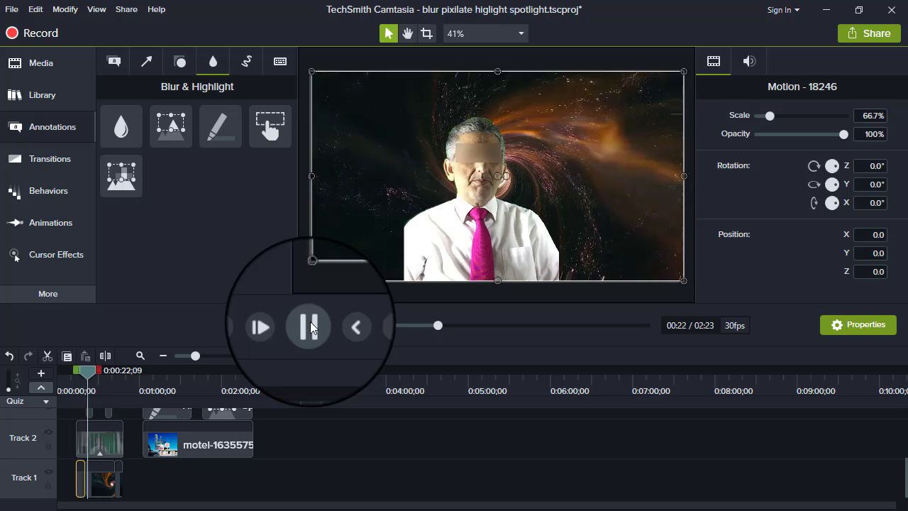
{"action": "left_click", "coordinate": [310, 323]}
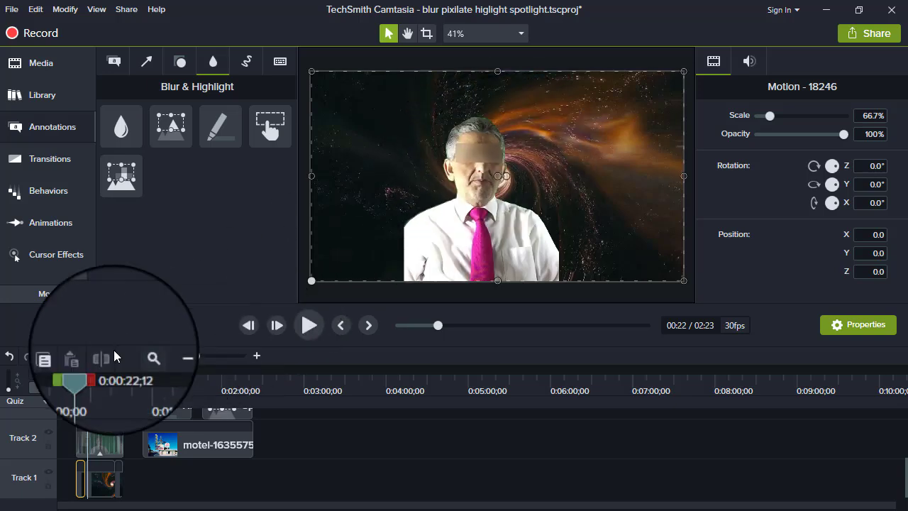
{"action": "left_click", "coordinate": [310, 325]}
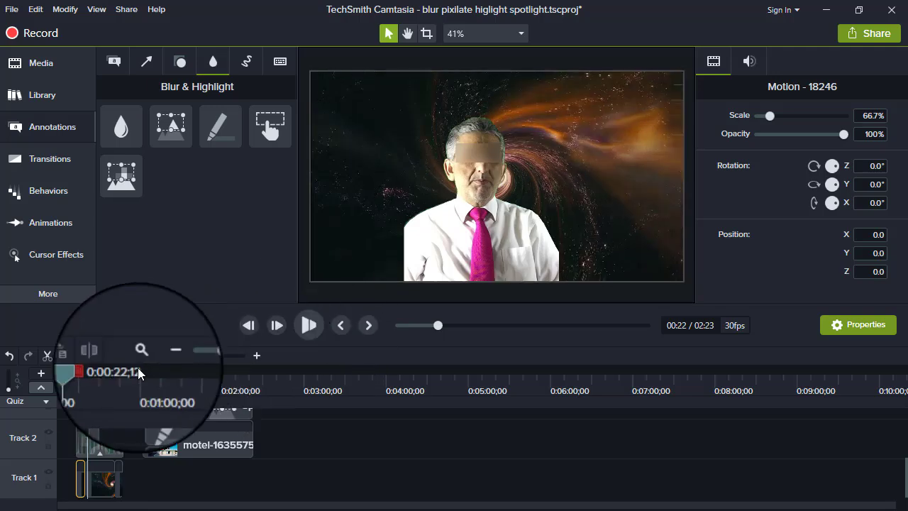
{"action": "left_click_drag", "start_coordinate": [85, 374], "coordinate": [114, 378]}
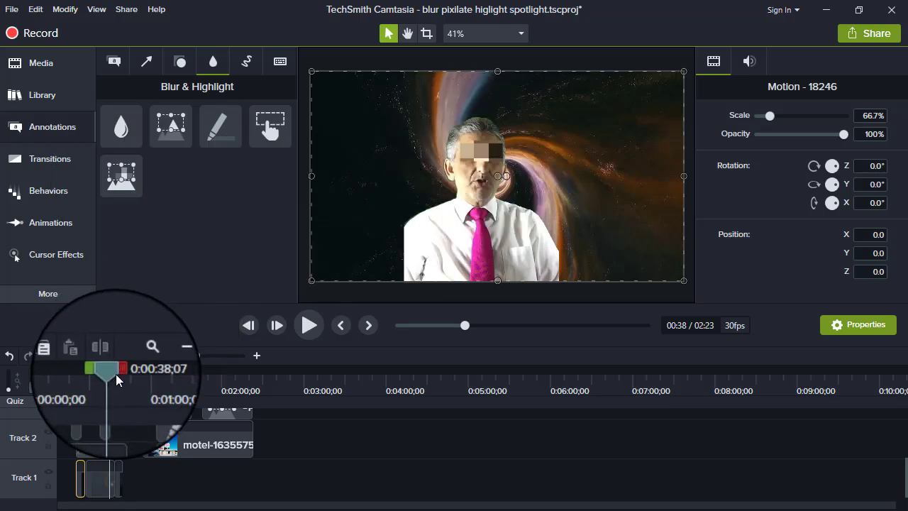
{"action": "left_click_drag", "start_coordinate": [114, 373], "coordinate": [156, 378]}
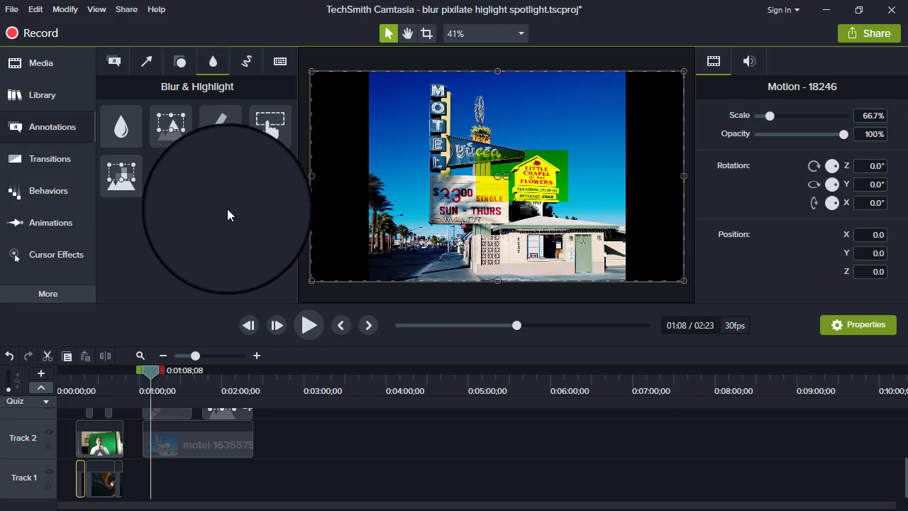
{"action": "left_click_drag", "start_coordinate": [152, 372], "coordinate": [216, 370]}
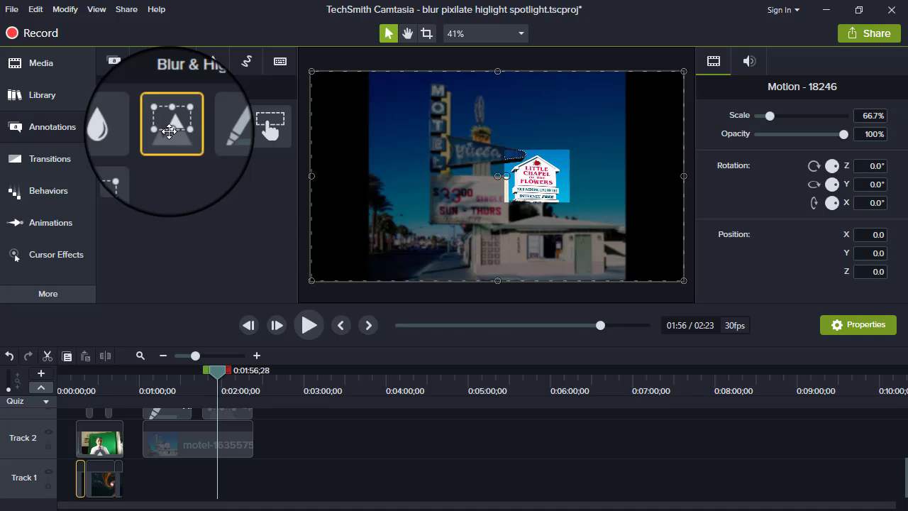
{"action": "left_click_drag", "start_coordinate": [168, 131], "coordinate": [541, 195]}
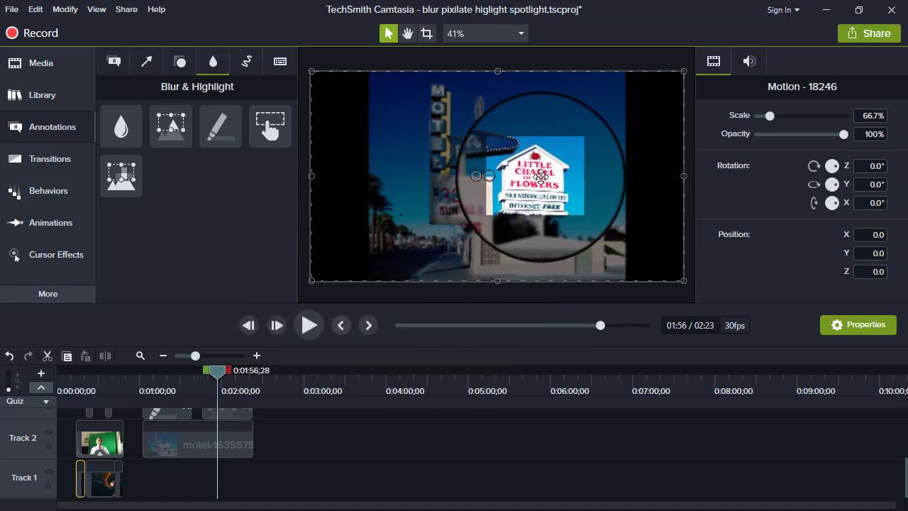
{"action": "left_click_drag", "start_coordinate": [208, 376], "coordinate": [171, 393]}
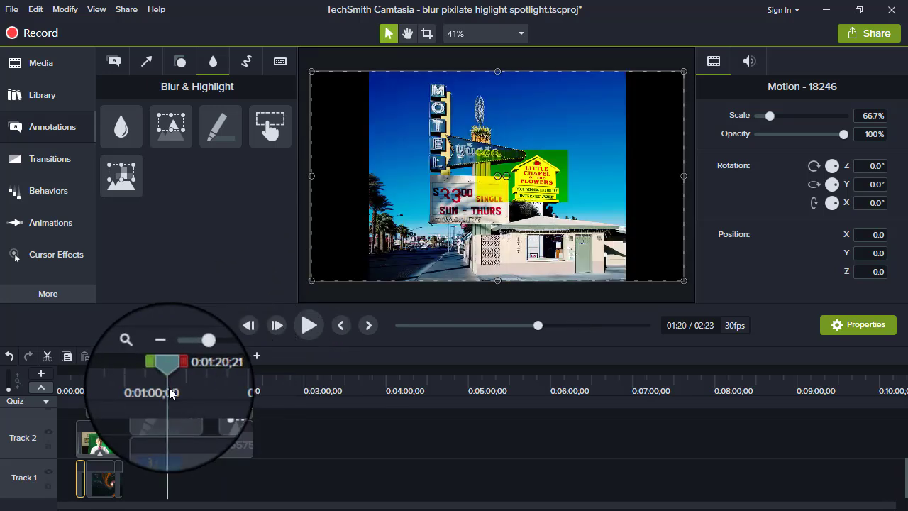
{"action": "left_click_drag", "start_coordinate": [171, 394], "coordinate": [167, 393]}
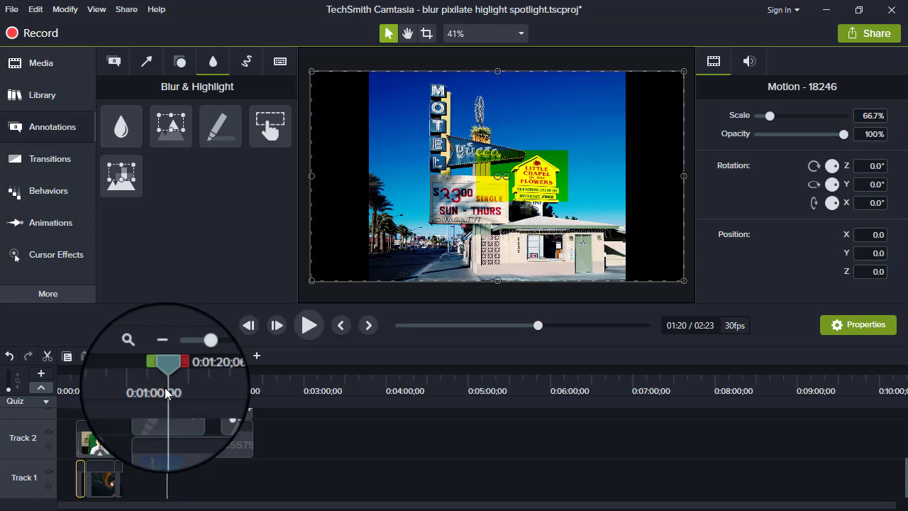
Place IMG_4098.MOV on Track 2 after the motel image and trim the clip to run from 3:42 to about 4:47
{"action": "left_click", "coordinate": [43, 63]}
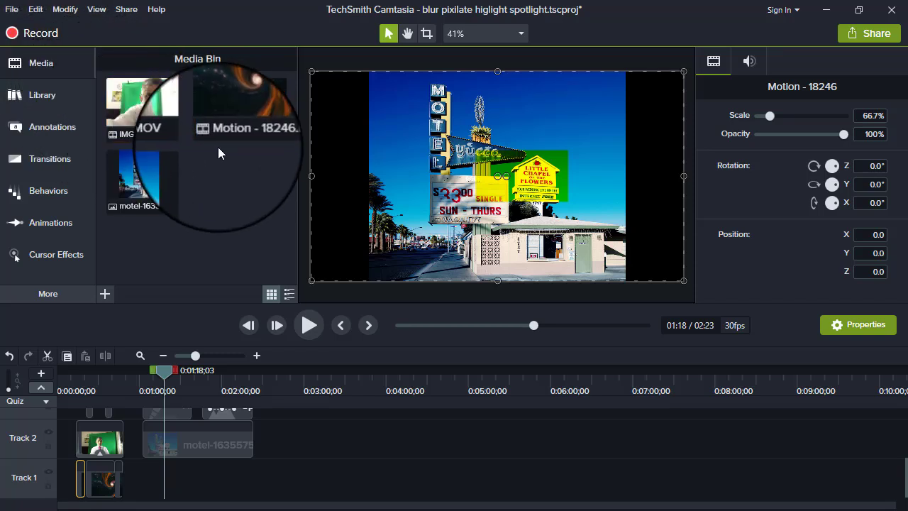
{"action": "left_click", "coordinate": [126, 106]}
{"action": "left_click_drag", "start_coordinate": [126, 106], "coordinate": [334, 428]}
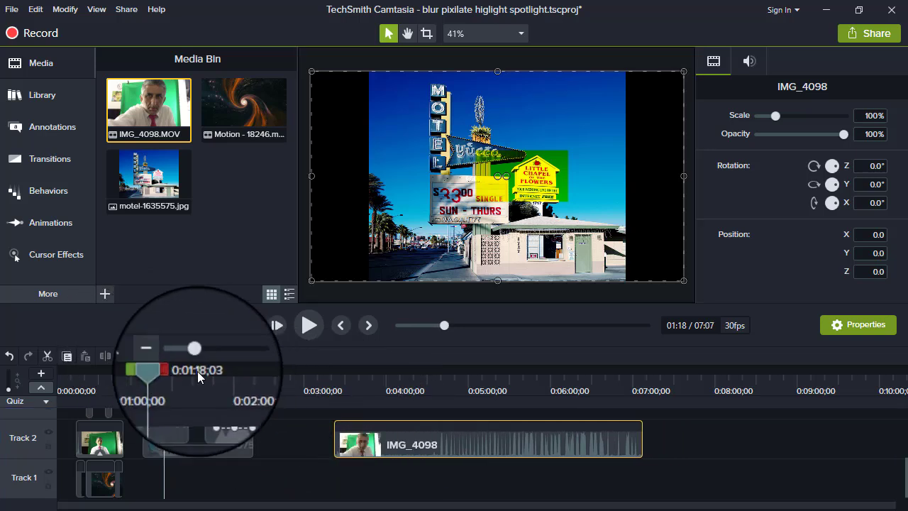
{"action": "left_click_drag", "start_coordinate": [169, 370], "coordinate": [517, 446]}
{"action": "left_click_drag", "start_coordinate": [585, 445], "coordinate": [447, 436]}
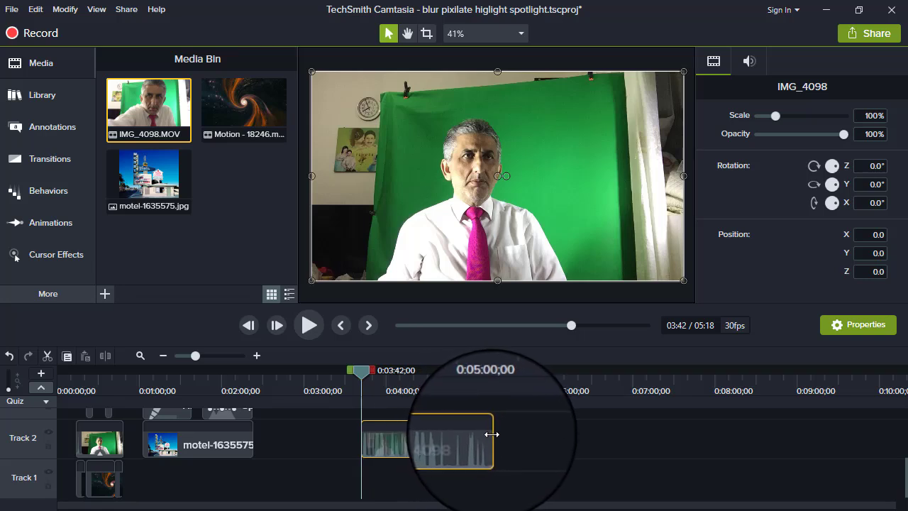
{"action": "left_click_drag", "start_coordinate": [493, 441], "coordinate": [451, 433]}
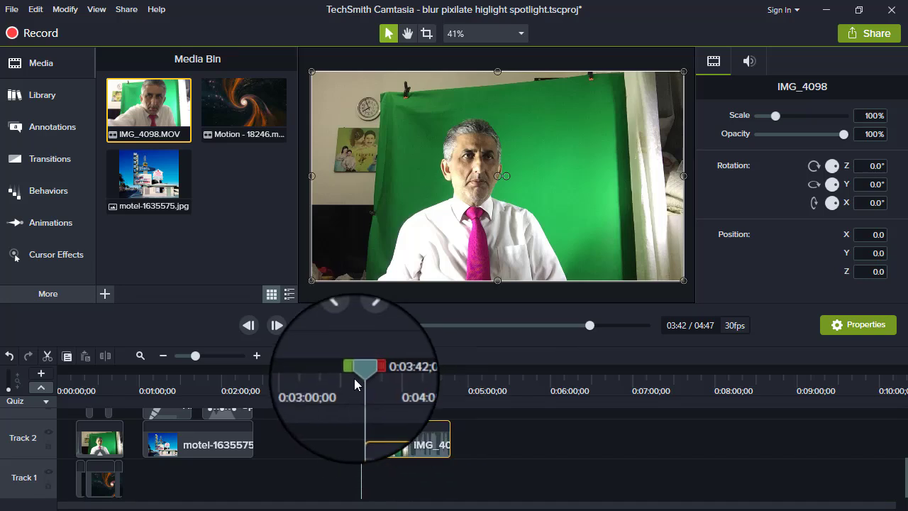
Crop both sides and the upper edge of the IMG_4098 clip so only the man against the green screen remains
{"action": "left_click_drag", "start_coordinate": [363, 376], "coordinate": [386, 370]}
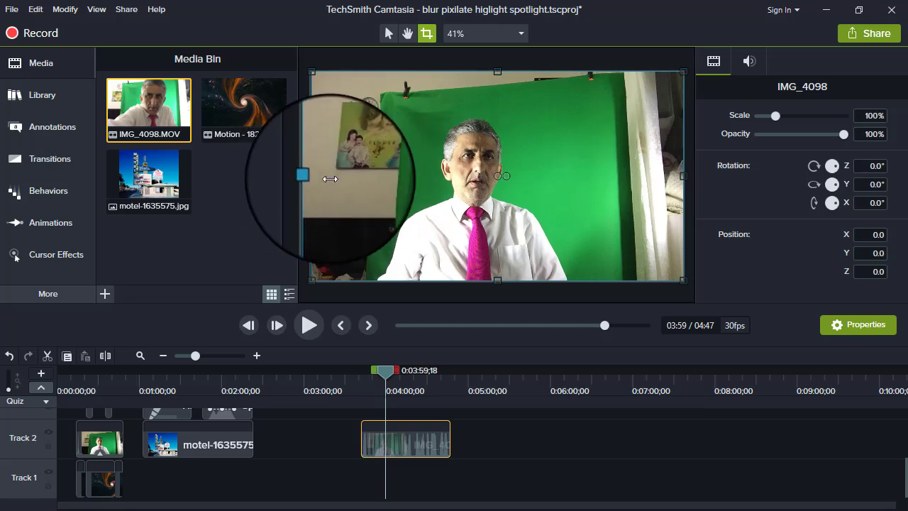
{"action": "left_click_drag", "start_coordinate": [308, 175], "coordinate": [405, 191]}
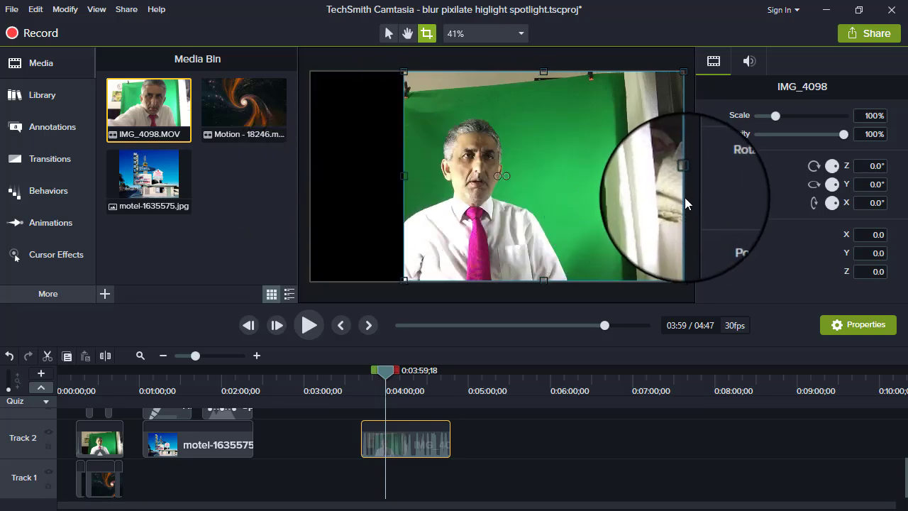
{"action": "left_click_drag", "start_coordinate": [683, 176], "coordinate": [587, 175]}
{"action": "left_click_drag", "start_coordinate": [495, 73], "coordinate": [492, 99]}
{"action": "left_click_drag", "start_coordinate": [587, 189], "coordinate": [549, 192]}
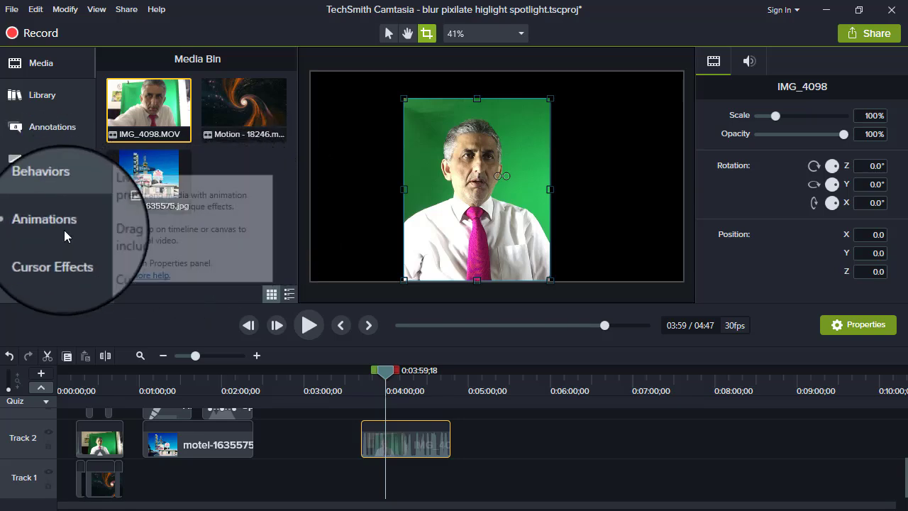
Apply the Remove a Color effect to the IMG_4098 clip and sample the green background as the colour to remove
{"action": "left_click", "coordinate": [54, 293]}
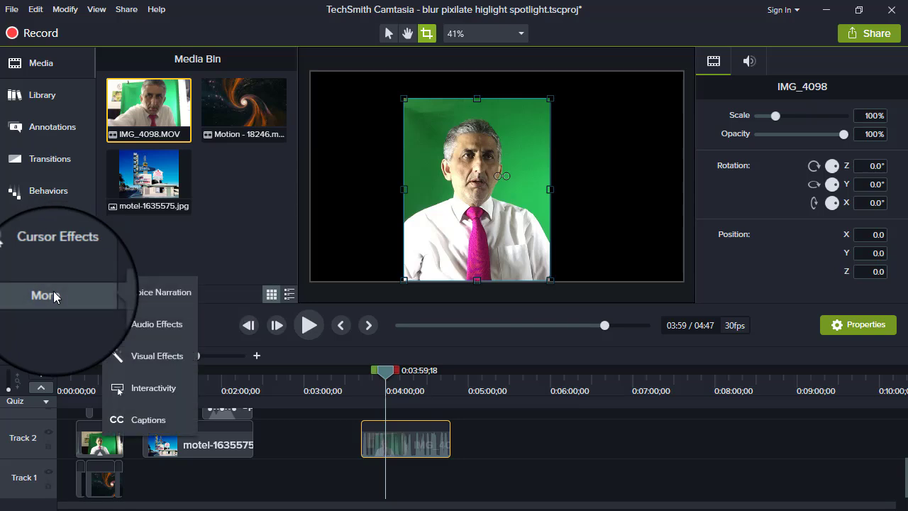
{"action": "left_click", "coordinate": [142, 355]}
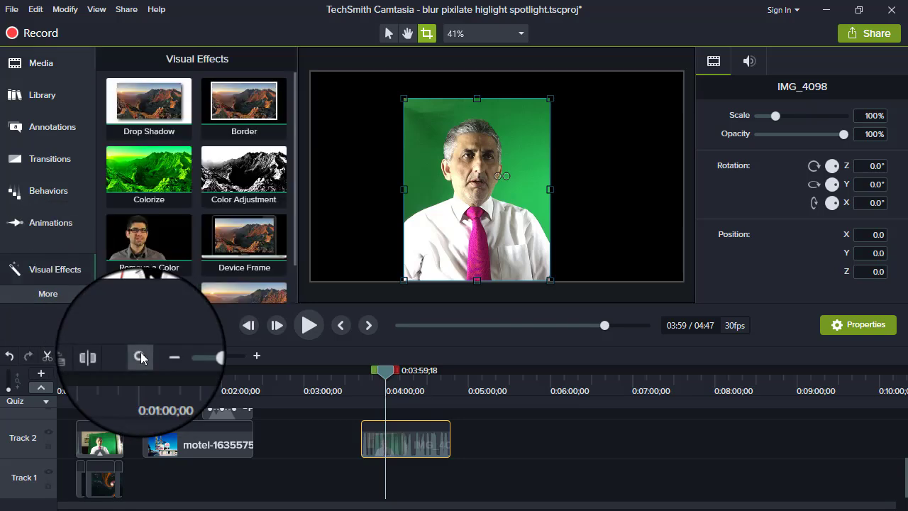
{"action": "left_click_drag", "start_coordinate": [149, 238], "coordinate": [519, 132]}
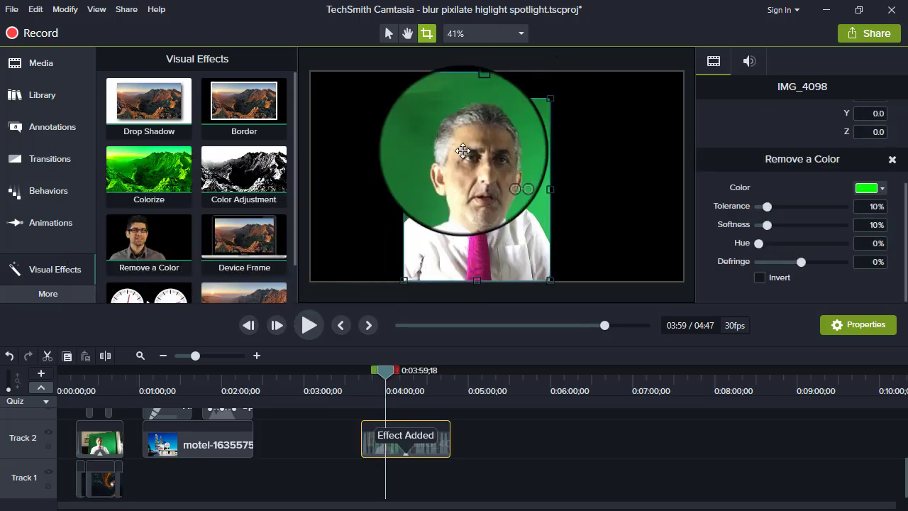
{"action": "left_click", "coordinate": [881, 189]}
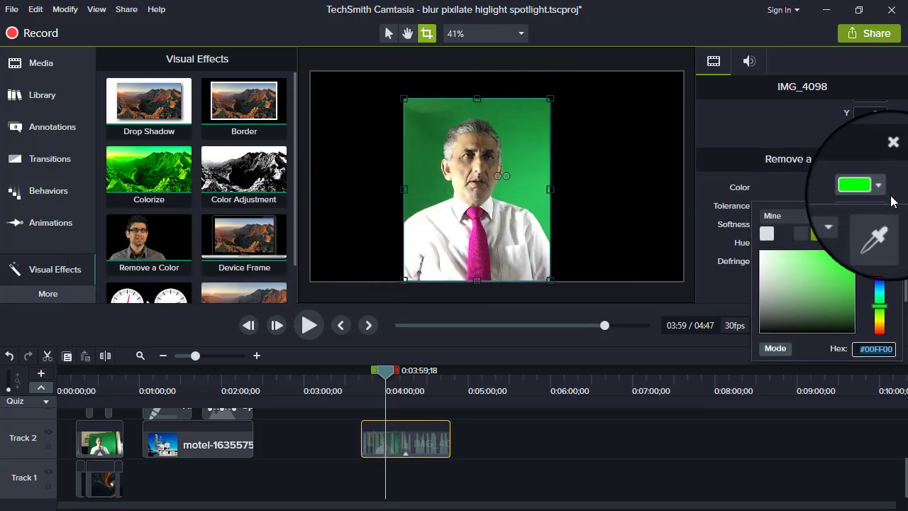
{"action": "left_click", "coordinate": [884, 235]}
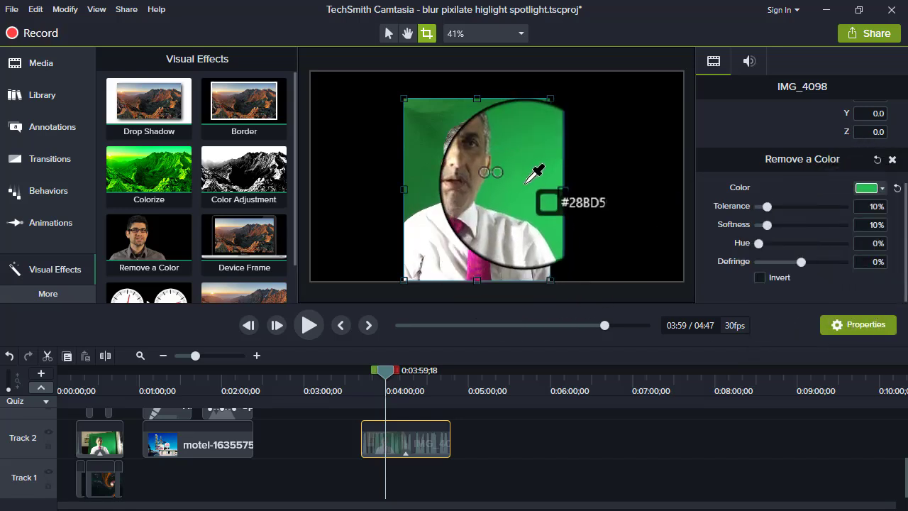
{"action": "left_click", "coordinate": [429, 186]}
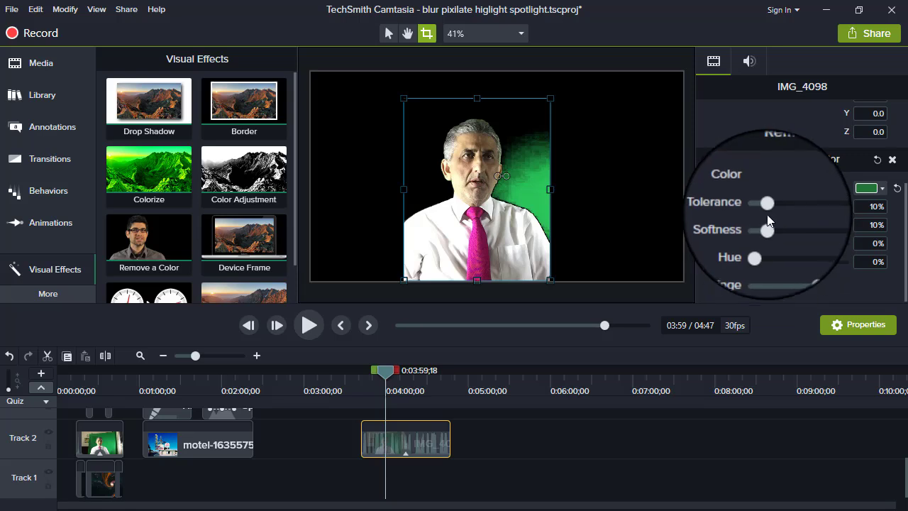
Refine the colour removal with a brighter green, 9% tolerance and 27% softness
{"action": "mouse_move", "coordinate": [766, 222]}
{"action": "left_mouse_down"}
{"action": "mouse_move", "coordinate": [780, 226]}
{"action": "mouse_move", "coordinate": [766, 210]}
{"action": "left_mouse_up"}
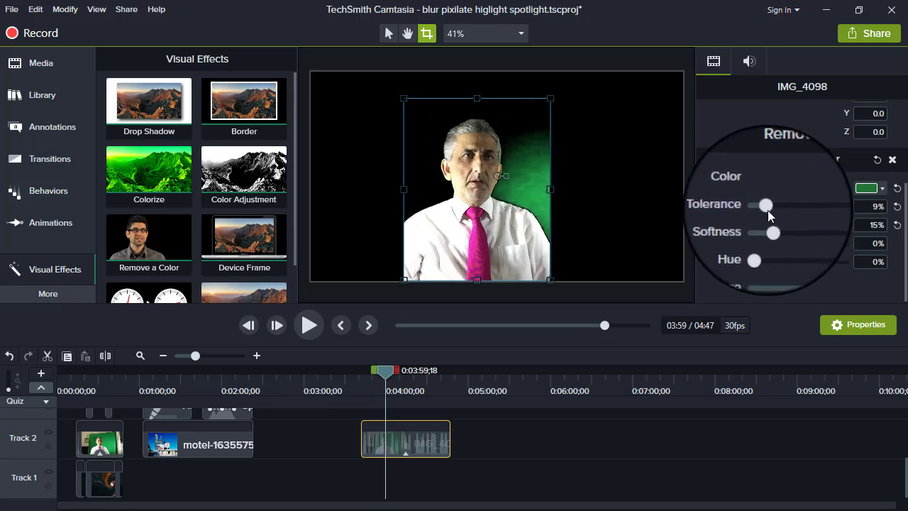
{"action": "left_click", "coordinate": [882, 188]}
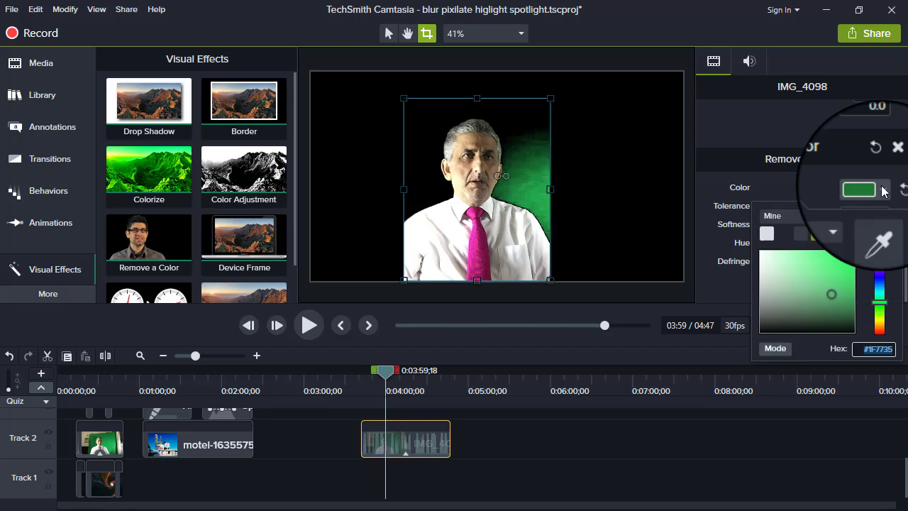
{"action": "mouse_move", "coordinate": [829, 290]}
{"action": "left_mouse_down"}
{"action": "mouse_move", "coordinate": [819, 272]}
{"action": "mouse_move", "coordinate": [832, 279]}
{"action": "left_mouse_up"}
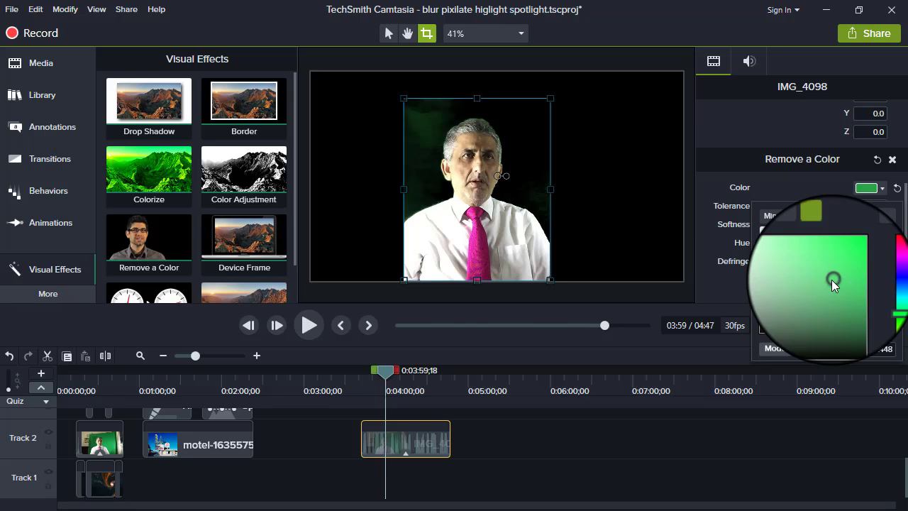
{"action": "left_click", "coordinate": [707, 292]}
{"action": "left_click_drag", "start_coordinate": [768, 227], "coordinate": [781, 227]}
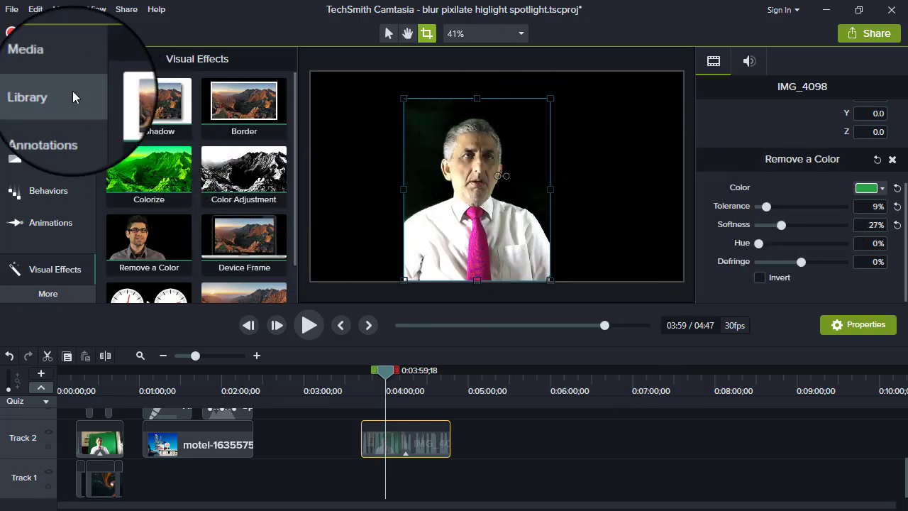
Add the Motion - 18246 video on Track 1 beneath the start of the IMG_4098 clip and preview the composite
{"action": "left_click", "coordinate": [41, 65]}
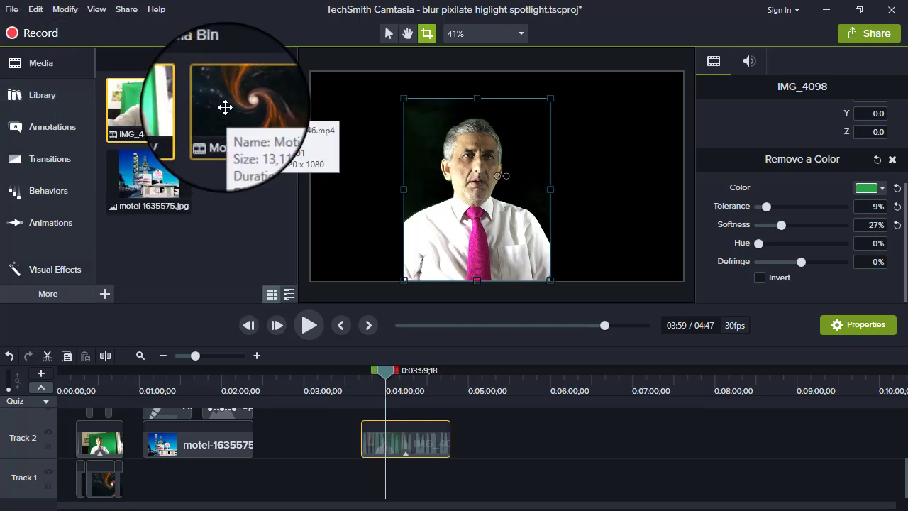
{"action": "left_click_drag", "start_coordinate": [224, 107], "coordinate": [364, 472]}
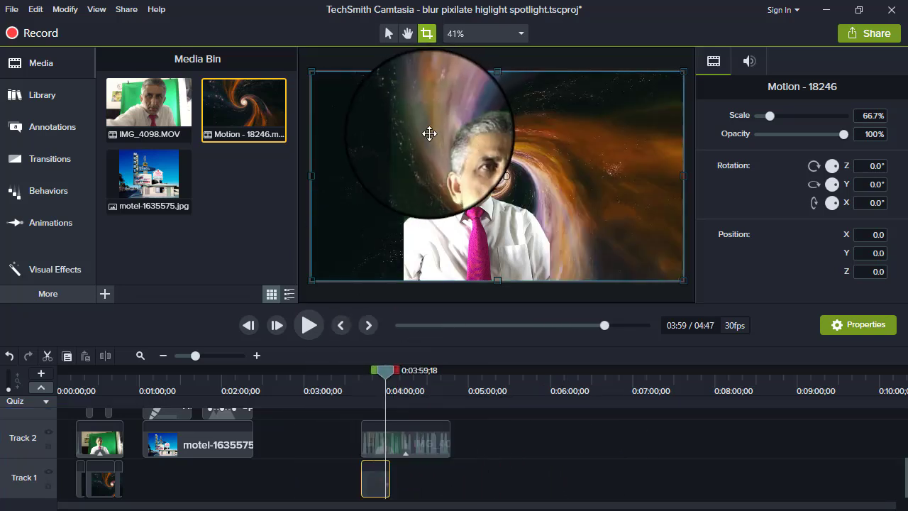
{"action": "left_click", "coordinate": [362, 366]}
{"action": "left_click_drag", "start_coordinate": [366, 378], "coordinate": [372, 376]}
{"action": "left_click", "coordinate": [309, 325]}
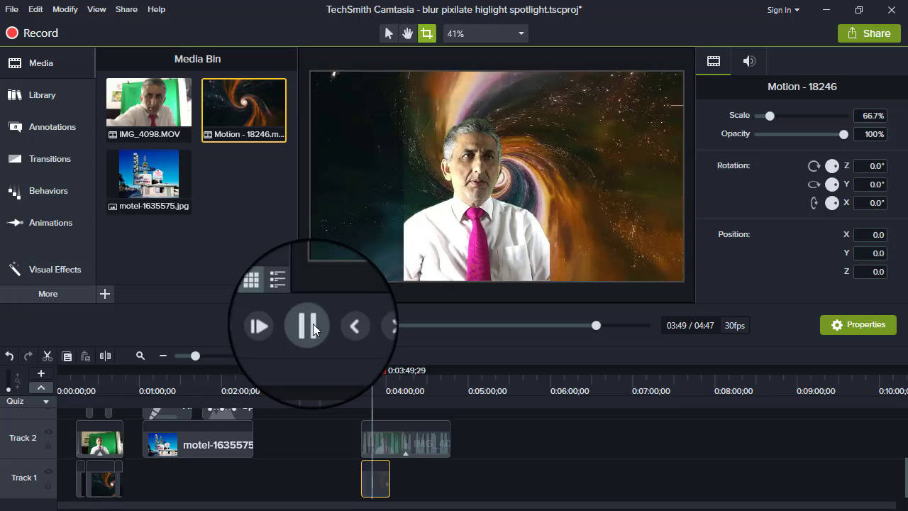
{"action": "left_click", "coordinate": [311, 326]}
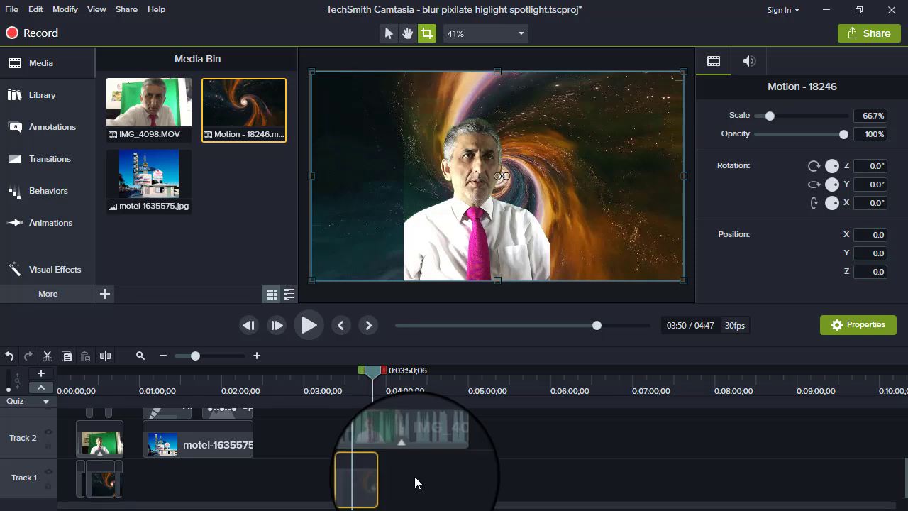
Paste two more copies of the Motion - 18246 clip end to end on Track 1, at about 4:04 and 4:25
{"action": "left_click_drag", "start_coordinate": [371, 371], "coordinate": [391, 385]}
{"action": "key", "text": "ctrl+v"}
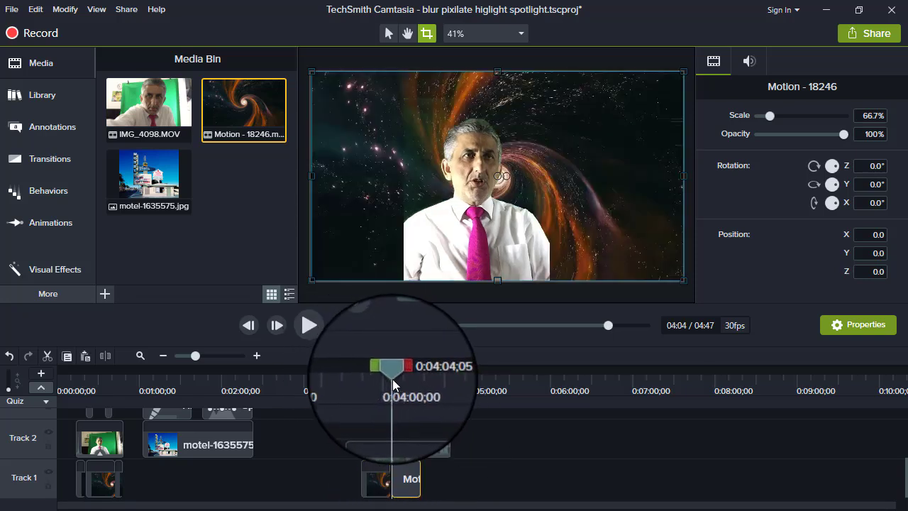
{"action": "left_click_drag", "start_coordinate": [393, 374], "coordinate": [423, 378]}
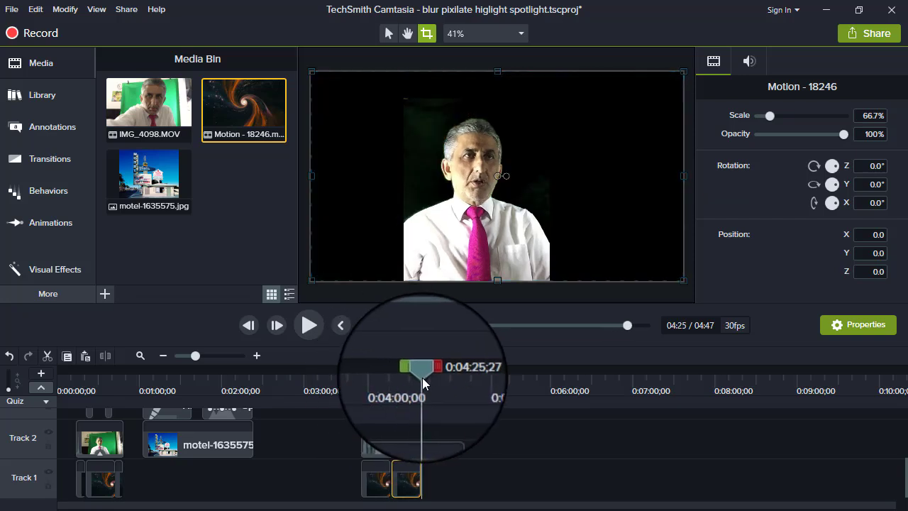
{"action": "key", "text": "ctrl+v"}
Trim the end of the IMG_4098 clip and its background to about 4:45, and return the playhead to about 3:48
{"action": "left_click_drag", "start_coordinate": [402, 374], "coordinate": [377, 373]}
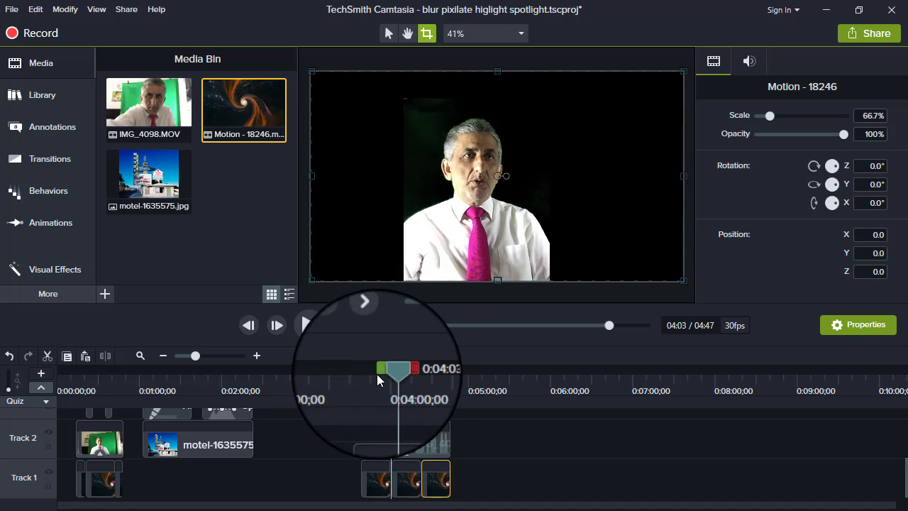
{"action": "left_click", "coordinate": [450, 447]}
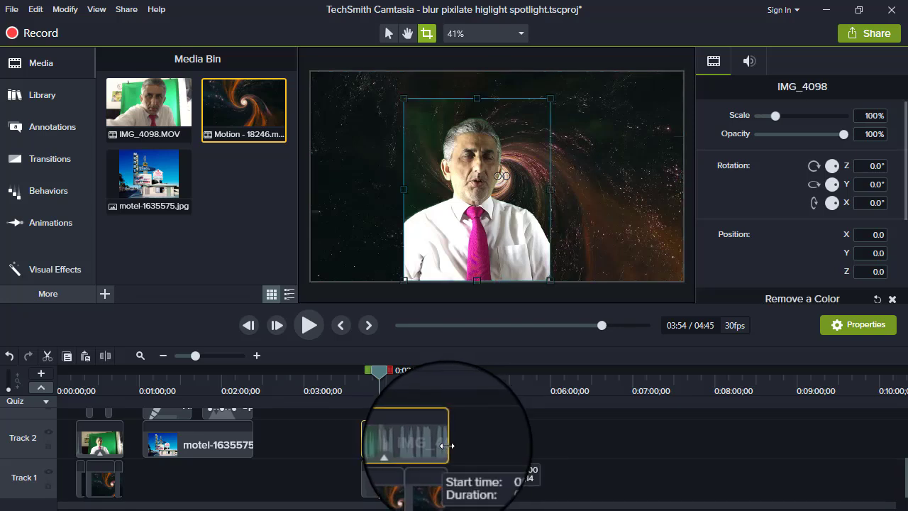
{"action": "left_click", "coordinate": [370, 375]}
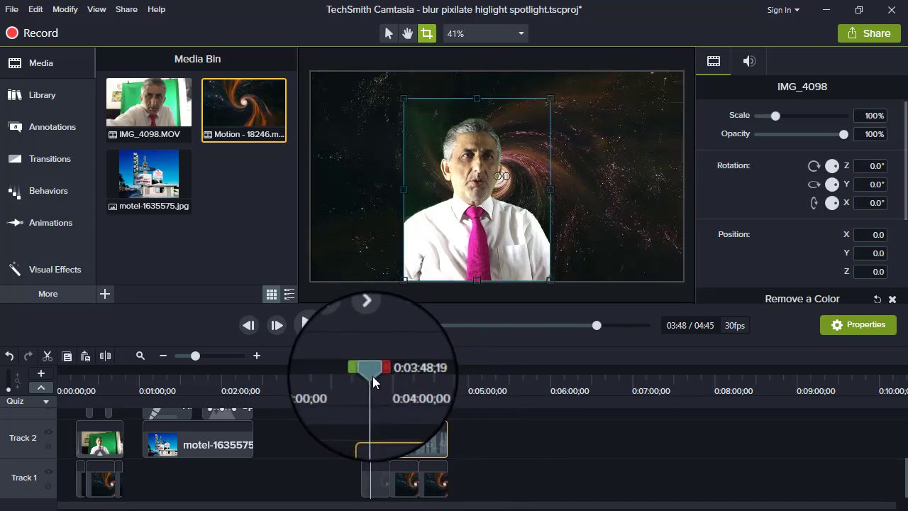
Preview the composite, switch the canvas from crop to edit mode, and set the playhead at about 3:53
{"action": "left_click", "coordinate": [318, 330]}
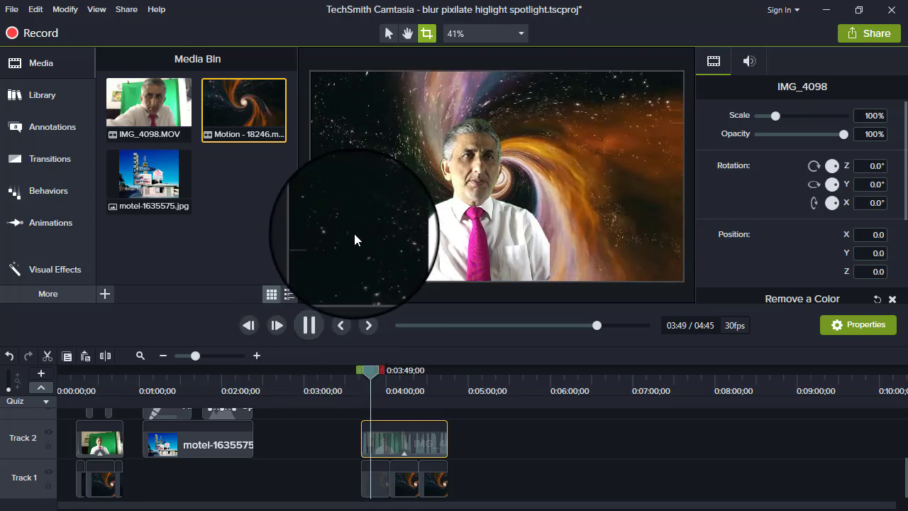
{"action": "left_click", "coordinate": [355, 253]}
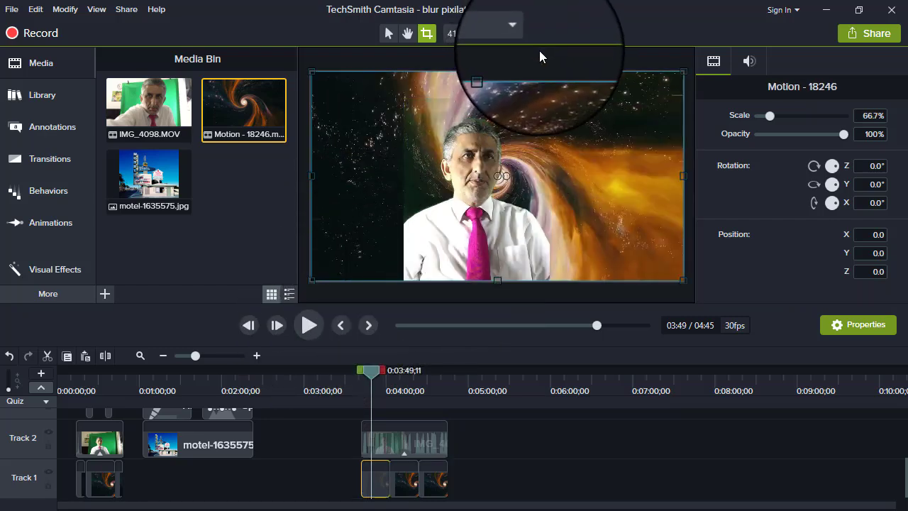
{"action": "left_click", "coordinate": [389, 33]}
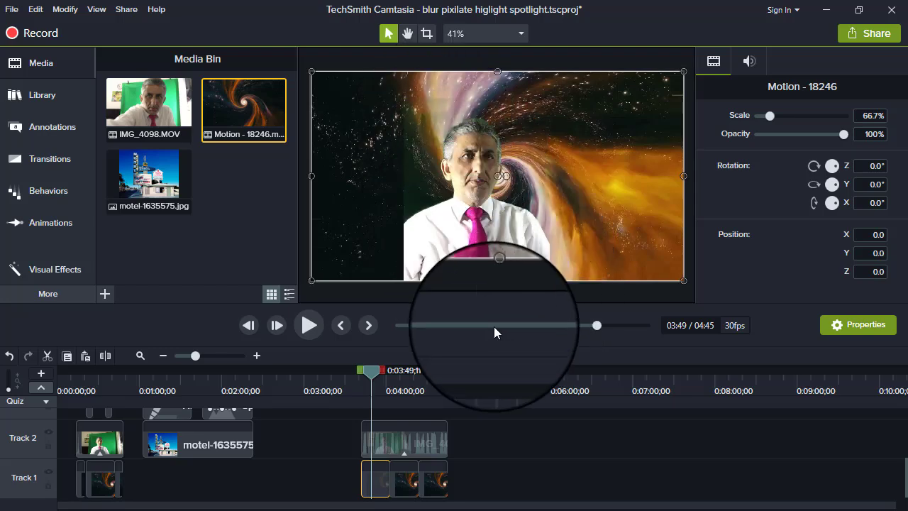
{"action": "left_click_drag", "start_coordinate": [370, 371], "coordinate": [387, 411]}
{"action": "left_click", "coordinate": [428, 211]}
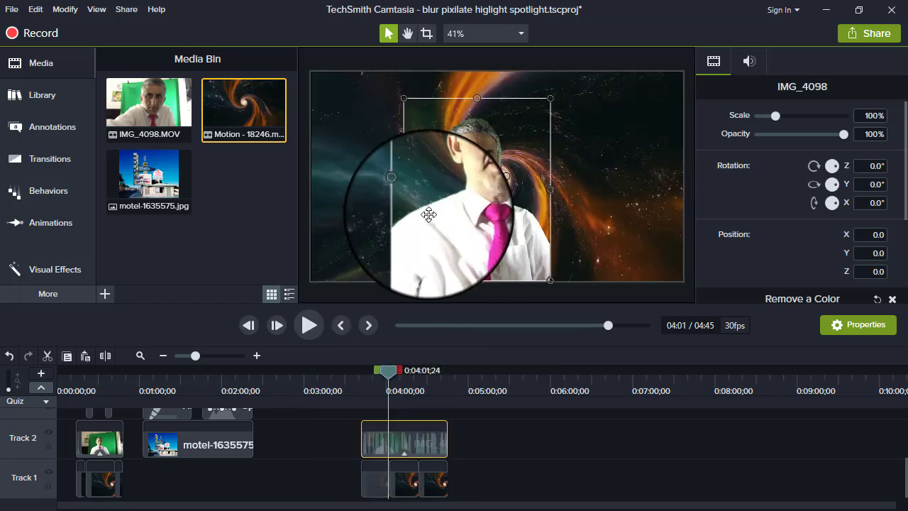
{"action": "left_click", "coordinate": [347, 249]}
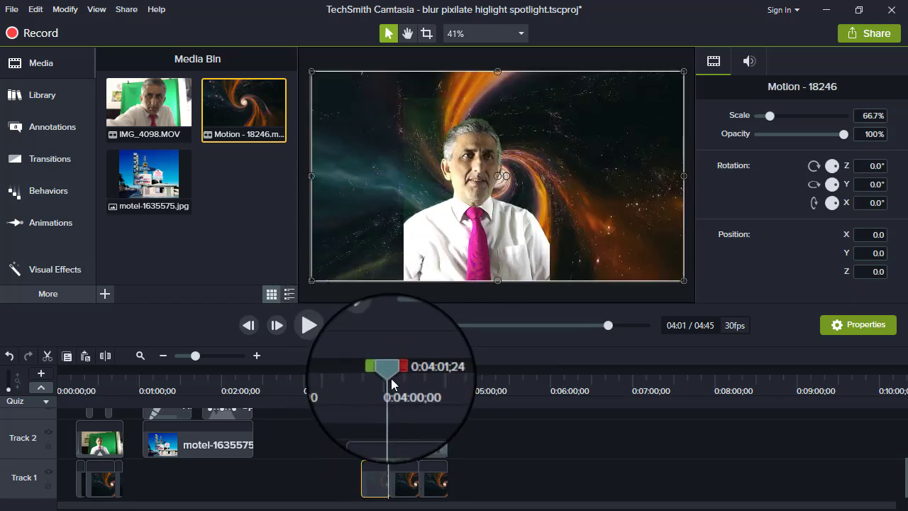
{"action": "left_click_drag", "start_coordinate": [391, 383], "coordinate": [378, 372]}
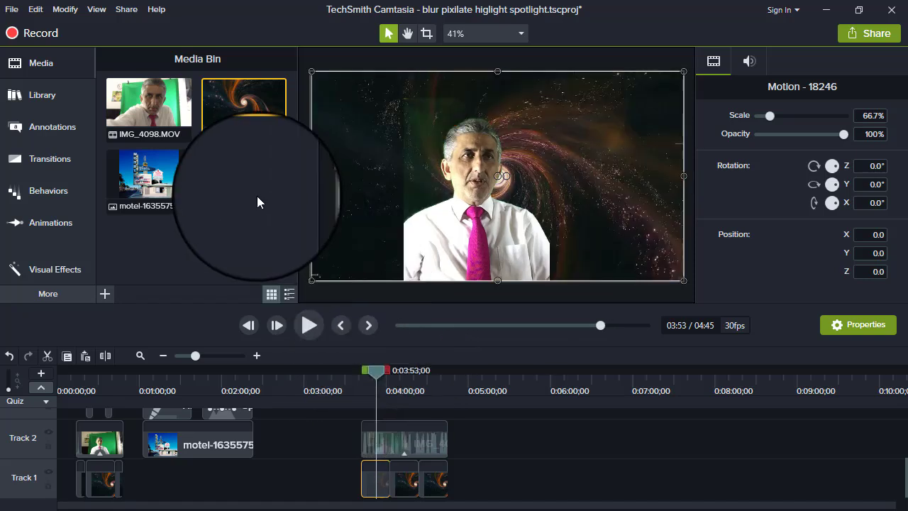
Add a Blur annotation at 3:53 and fit it over the man's eyes at 49.8% scale, position X -79.6, Y 93.7
{"action": "left_click", "coordinate": [29, 129]}
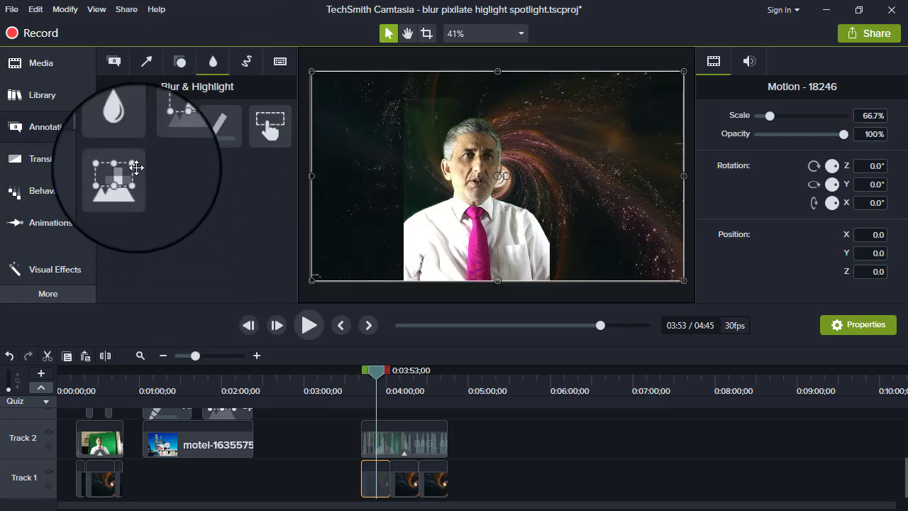
{"action": "left_click", "coordinate": [123, 122]}
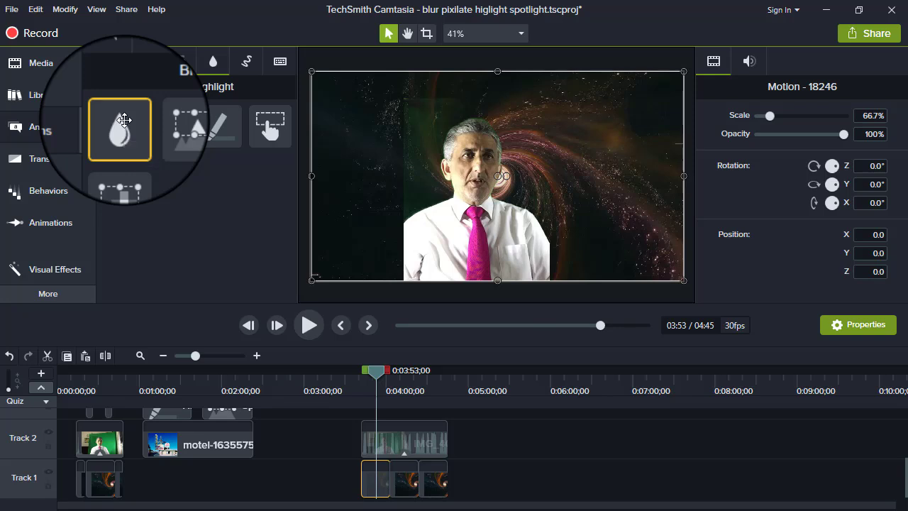
{"action": "left_click_drag", "start_coordinate": [124, 121], "coordinate": [476, 163]}
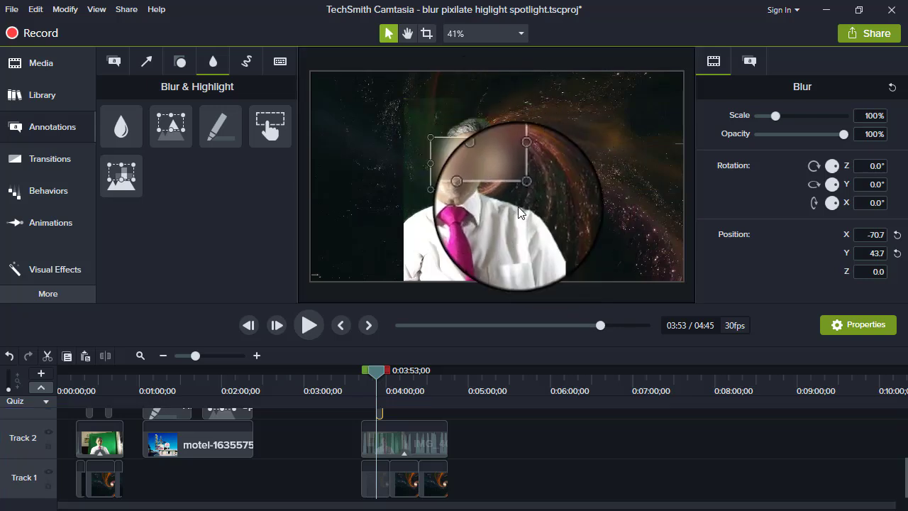
{"action": "left_click_drag", "start_coordinate": [524, 190], "coordinate": [450, 149]}
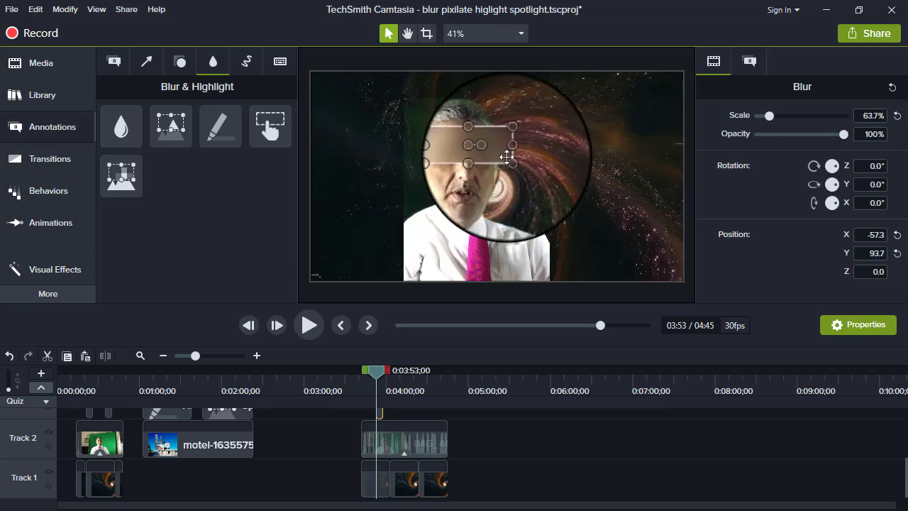
{"action": "left_click_drag", "start_coordinate": [510, 149], "coordinate": [498, 149]}
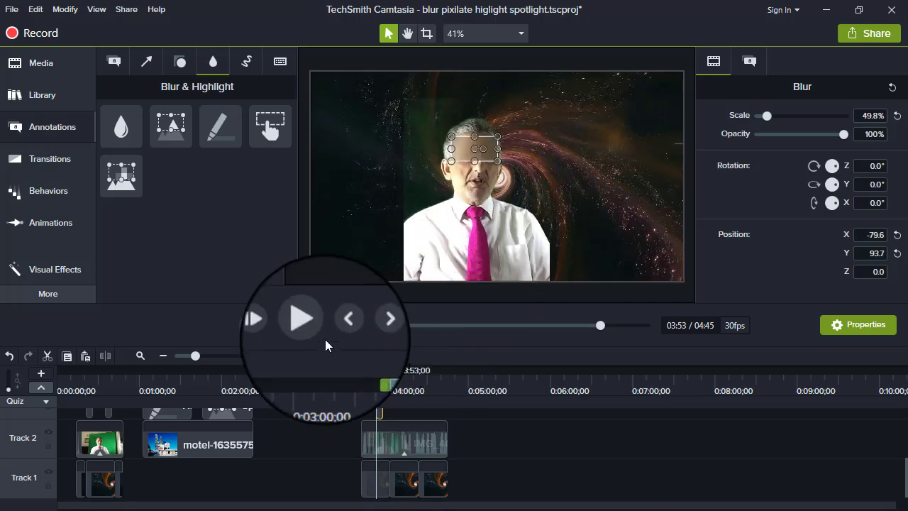
Extend the Blur annotation's start back to the beginning of the IMG_4098 clip at about 3:42 and preview it
{"action": "left_click", "coordinate": [307, 323]}
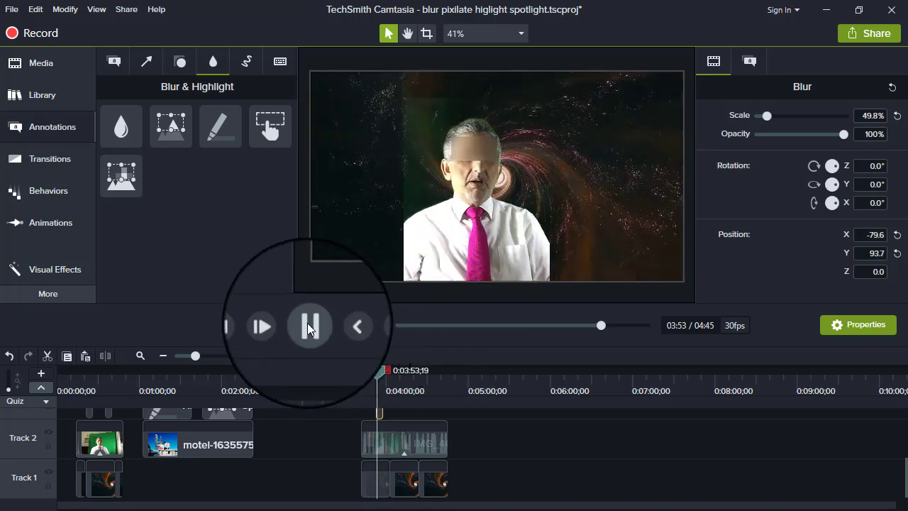
{"action": "left_click", "coordinate": [308, 323]}
{"action": "left_click_drag", "start_coordinate": [375, 371], "coordinate": [367, 371]}
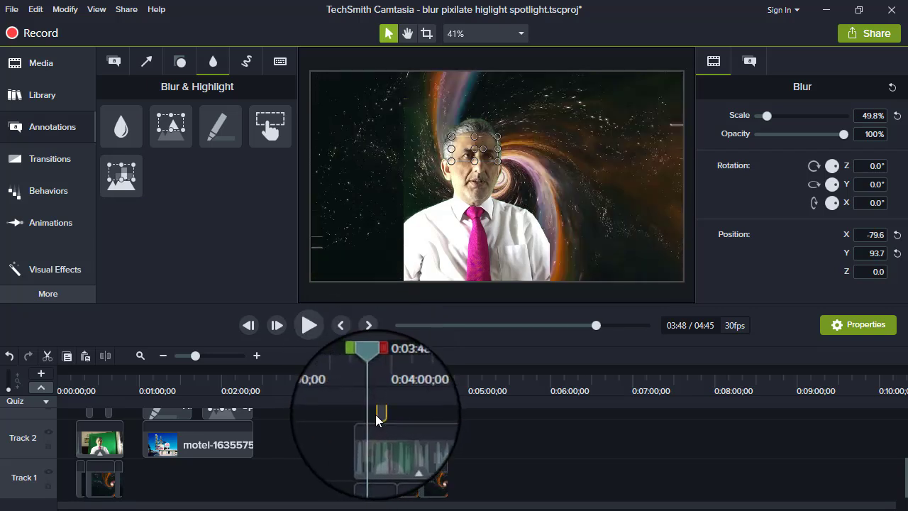
{"action": "left_click_drag", "start_coordinate": [377, 413], "coordinate": [357, 415]}
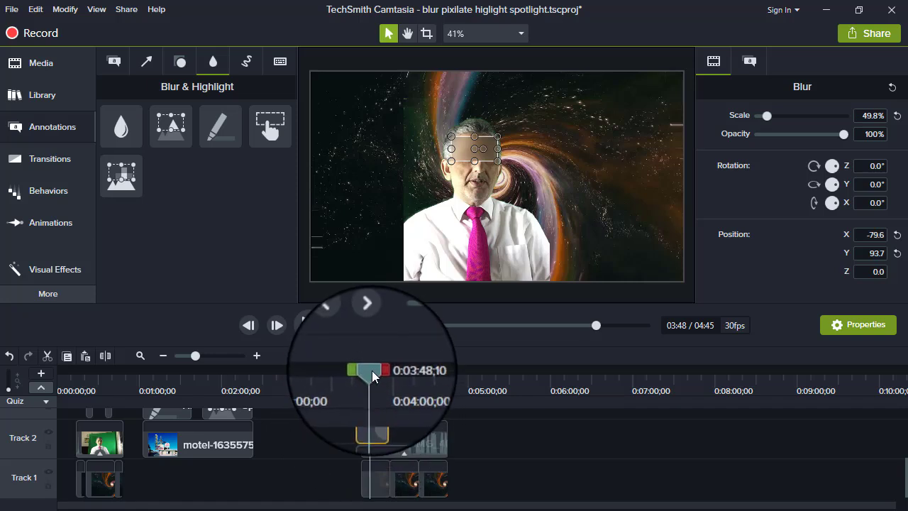
{"action": "left_click_drag", "start_coordinate": [372, 370], "coordinate": [363, 371]}
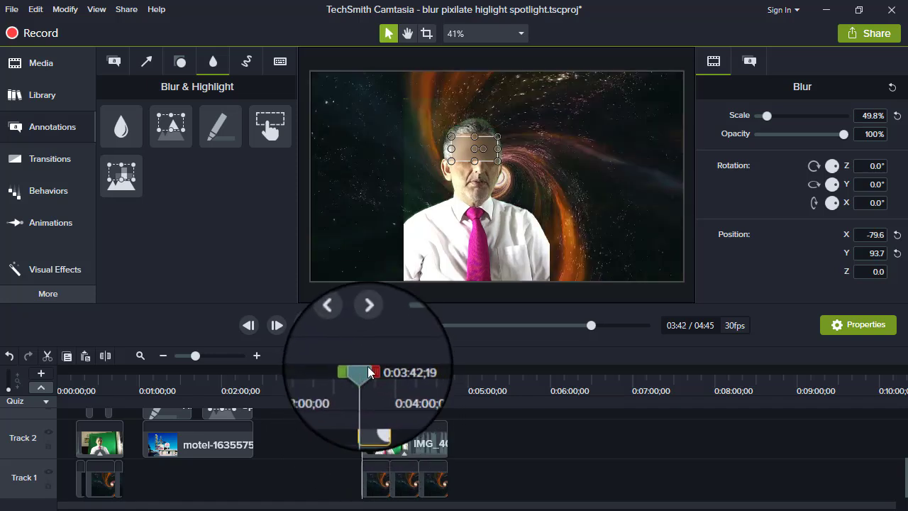
{"action": "left_click", "coordinate": [303, 327]}
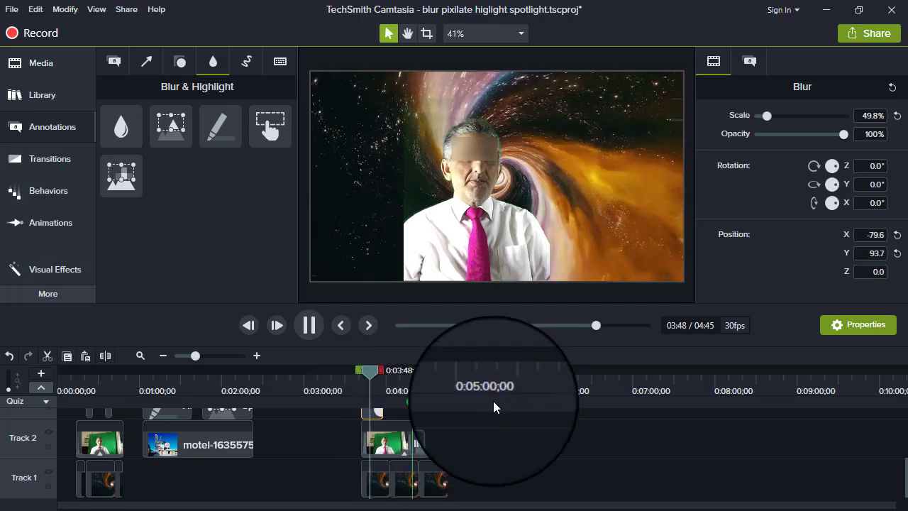
{"action": "left_click", "coordinate": [314, 330]}
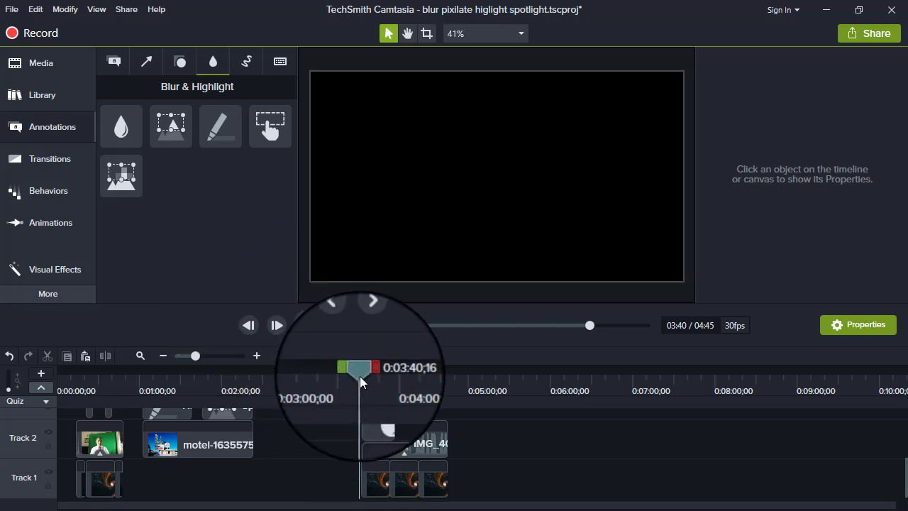
Add a Pixelate annotation on Track 3 at about 4:11 above the IMG_4098 clip and lengthen it to about twice its duration
{"action": "left_click_drag", "start_coordinate": [360, 380], "coordinate": [407, 387]}
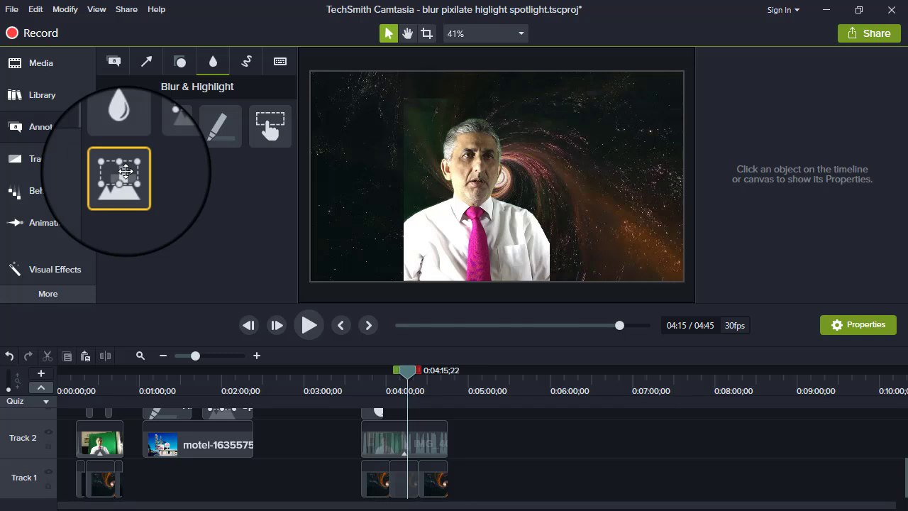
{"action": "left_click_drag", "start_coordinate": [124, 172], "coordinate": [402, 483]}
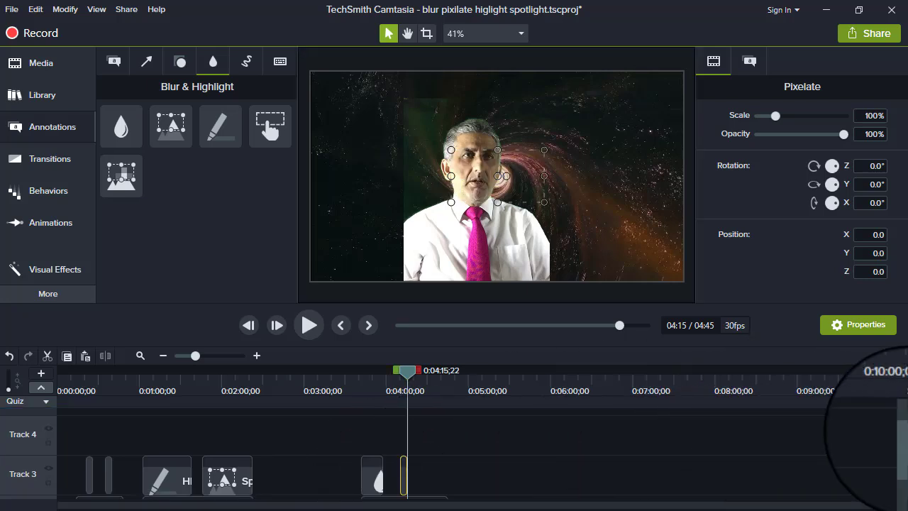
{"action": "scroll", "coordinate": [900, 444], "scroll_direction": "down", "scroll_amount": 1}
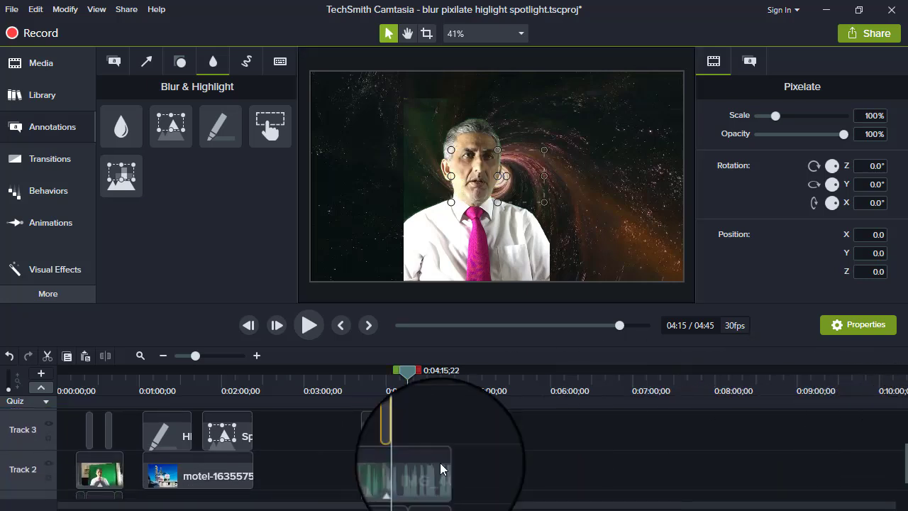
{"action": "left_click_drag", "start_coordinate": [406, 374], "coordinate": [402, 373]}
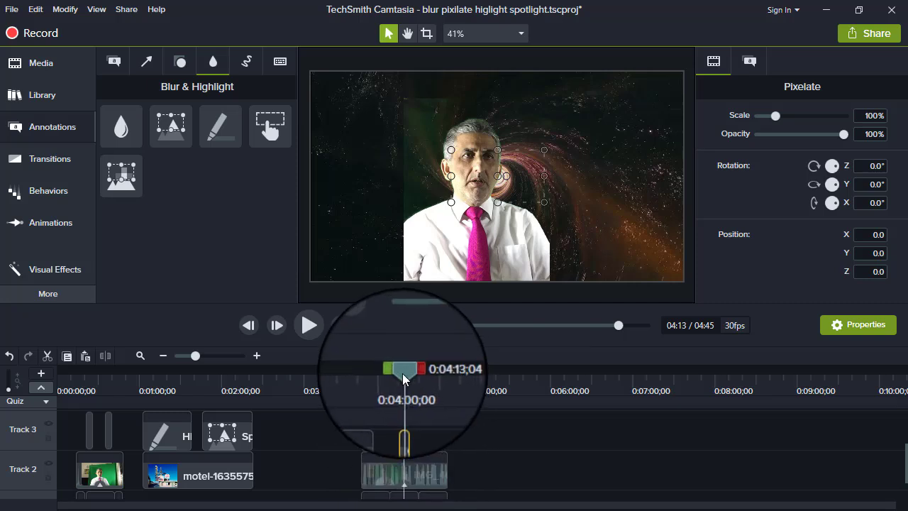
{"action": "left_click_drag", "start_coordinate": [407, 432], "coordinate": [428, 429]}
Fit the Pixelate annotation over the man's face at 66% scale, position X -80.5, Y 55.9, and preview it
{"action": "left_click_drag", "start_coordinate": [402, 370], "coordinate": [407, 372]}
{"action": "left_click_drag", "start_coordinate": [517, 168], "coordinate": [500, 136]}
{"action": "left_click_drag", "start_coordinate": [482, 159], "coordinate": [504, 176]}
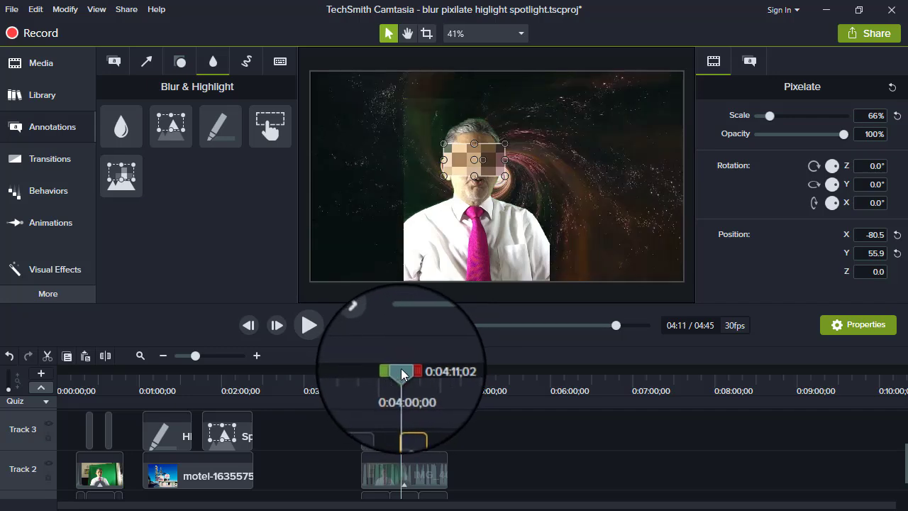
{"action": "left_click", "coordinate": [307, 324]}
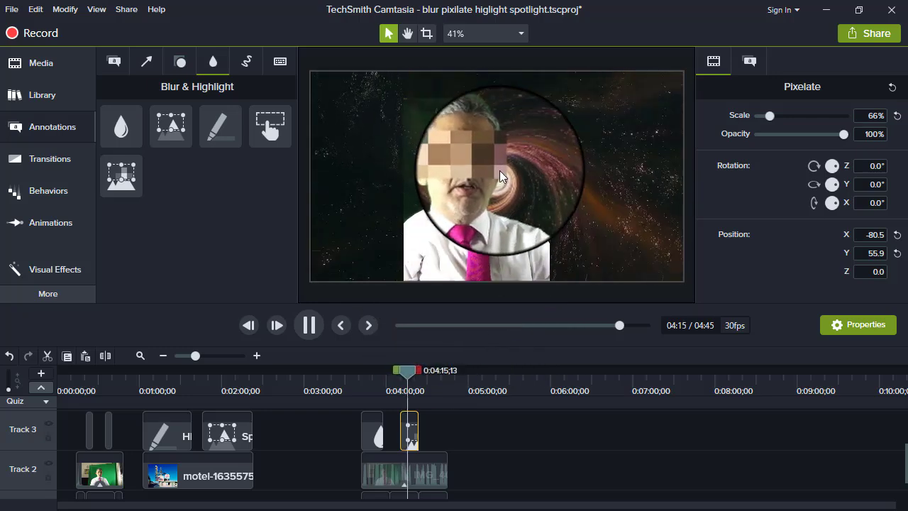
{"action": "left_click", "coordinate": [308, 324]}
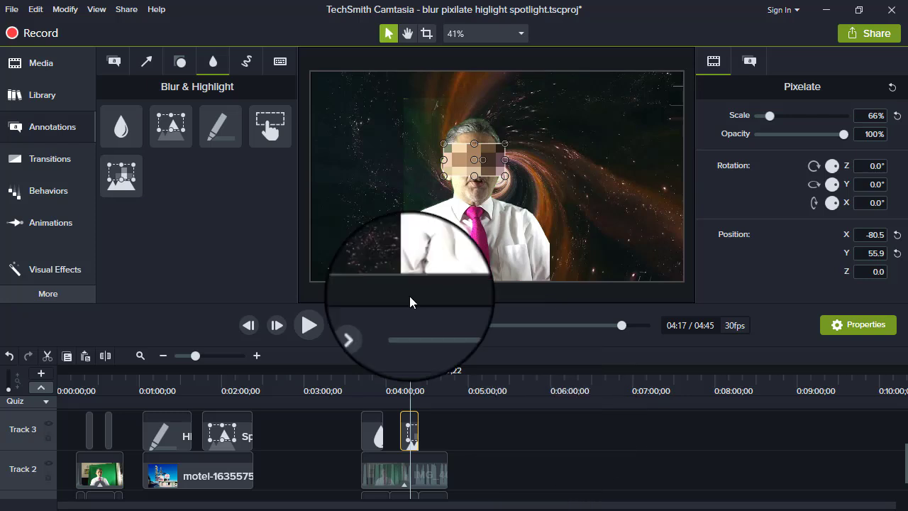
{"action": "left_click", "coordinate": [43, 67]}
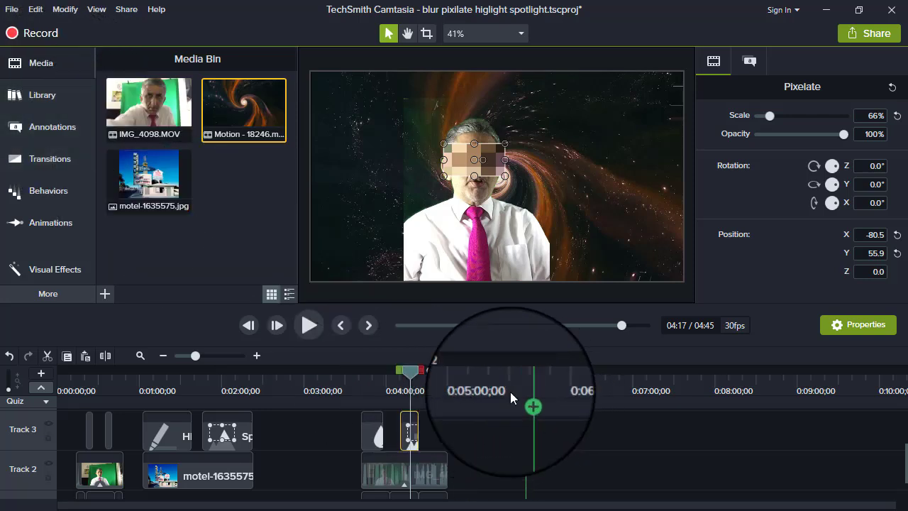
{"action": "left_click_drag", "start_coordinate": [137, 181], "coordinate": [523, 479]}
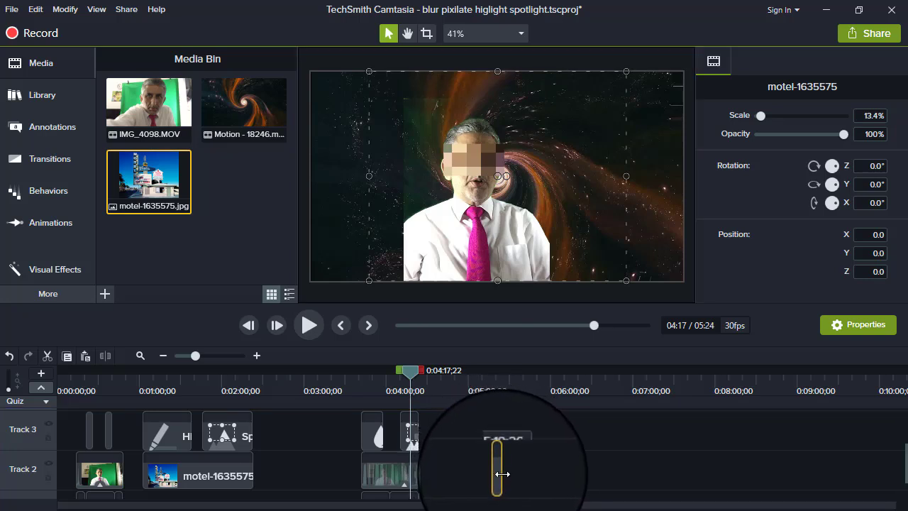
{"action": "left_click_drag", "start_coordinate": [502, 474], "coordinate": [681, 472]}
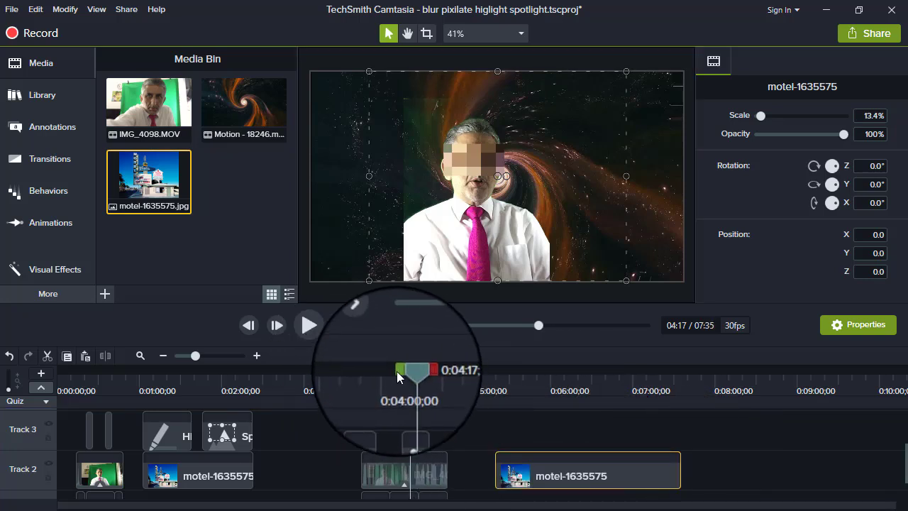
{"action": "left_click_drag", "start_coordinate": [411, 370], "coordinate": [490, 396]}
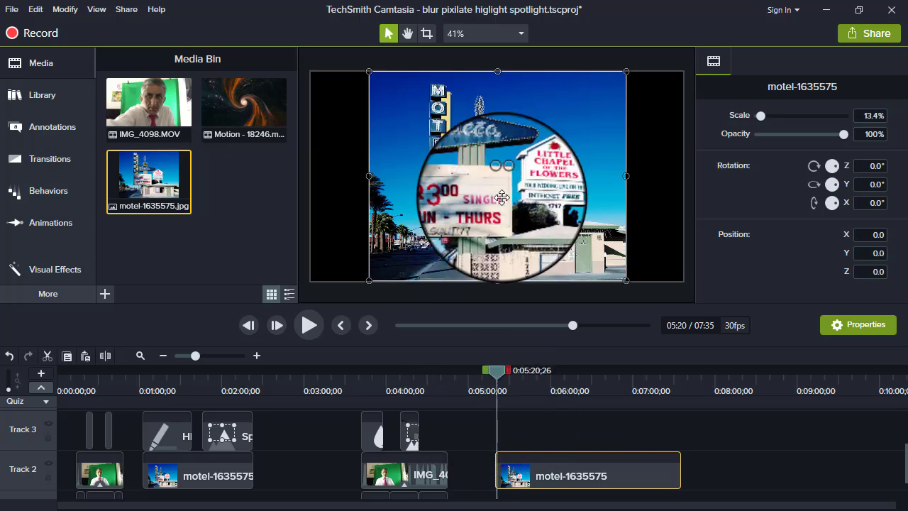
{"action": "left_click_drag", "start_coordinate": [496, 200], "coordinate": [445, 198]}
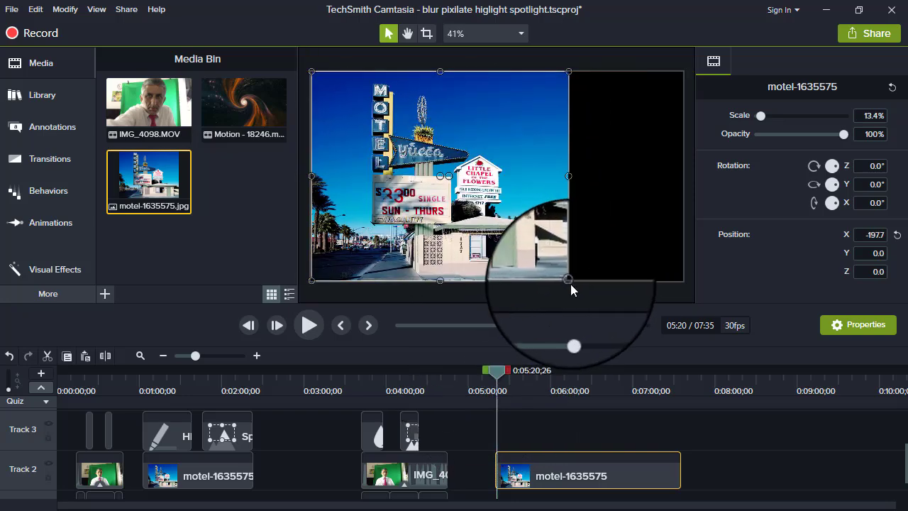
{"action": "left_click_drag", "start_coordinate": [568, 281], "coordinate": [624, 312]}
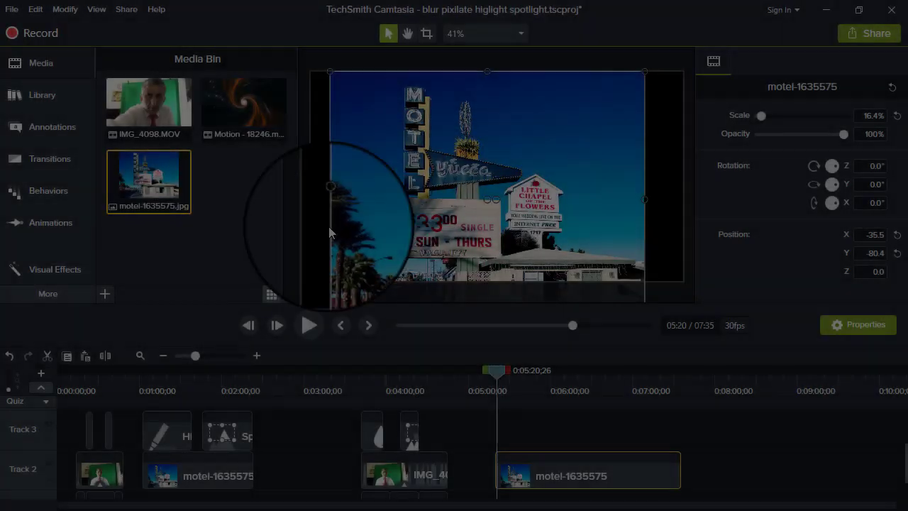
{"action": "left_click", "coordinate": [324, 239]}
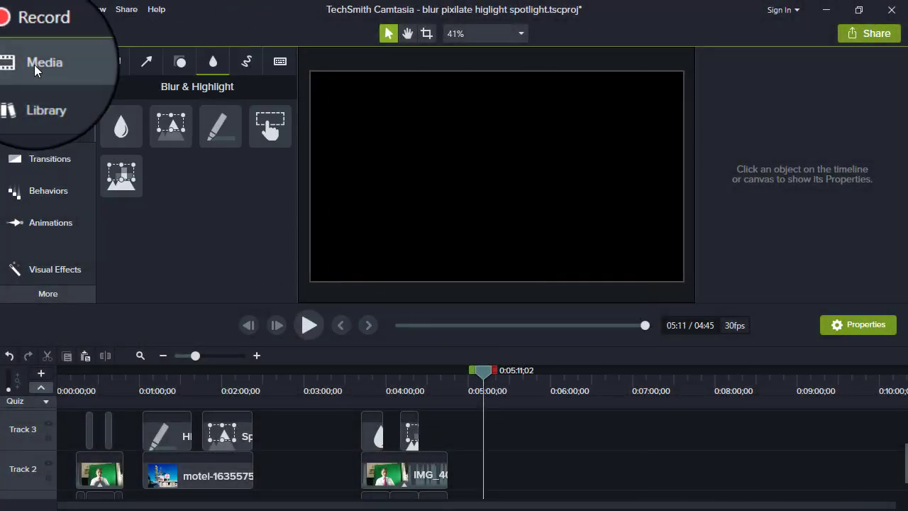
Add motel-1635575.jpg on Track 2 from about 5:22 to 7:12 and move the playhead to its start
{"action": "left_click", "coordinate": [34, 64]}
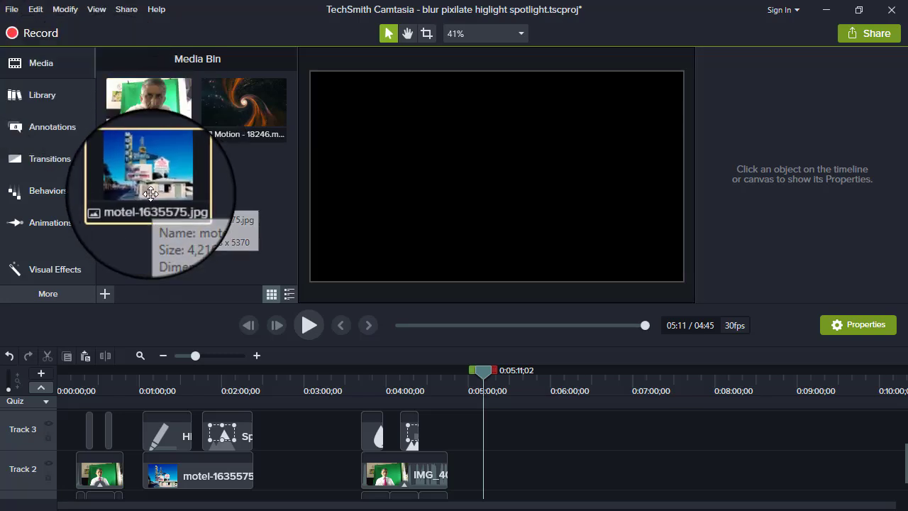
{"action": "left_click_drag", "start_coordinate": [151, 198], "coordinate": [648, 475]}
{"action": "left_click_drag", "start_coordinate": [487, 373], "coordinate": [501, 381]}
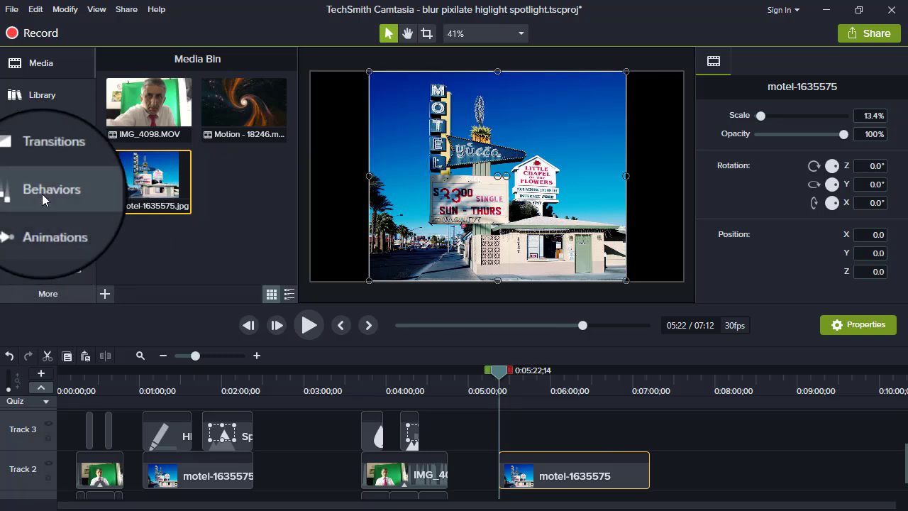
Add a Spotlight annotation over the Little Chapel of the Flowers sign at 83.7% scale, position X 142.7
{"action": "left_click", "coordinate": [44, 129]}
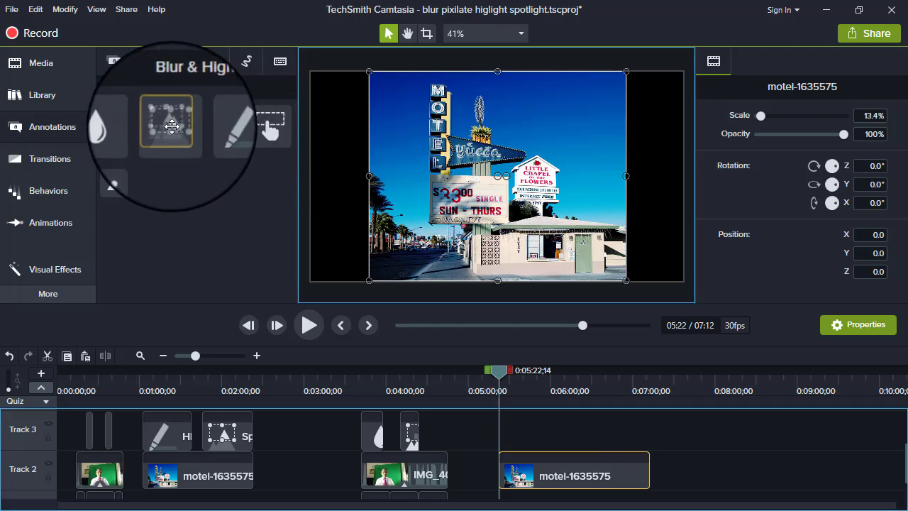
{"action": "mouse_move", "coordinate": [171, 126]}
{"action": "left_mouse_down"}
{"action": "mouse_move", "coordinate": [333, 177]}
{"action": "mouse_move", "coordinate": [472, 190]}
{"action": "mouse_move", "coordinate": [496, 178]}
{"action": "mouse_move", "coordinate": [539, 181]}
{"action": "mouse_move", "coordinate": [471, 196]}
{"action": "mouse_move", "coordinate": [489, 202]}
{"action": "mouse_move", "coordinate": [594, 136]}
{"action": "mouse_move", "coordinate": [581, 150]}
{"action": "mouse_move", "coordinate": [584, 176]}
{"action": "left_mouse_up"}
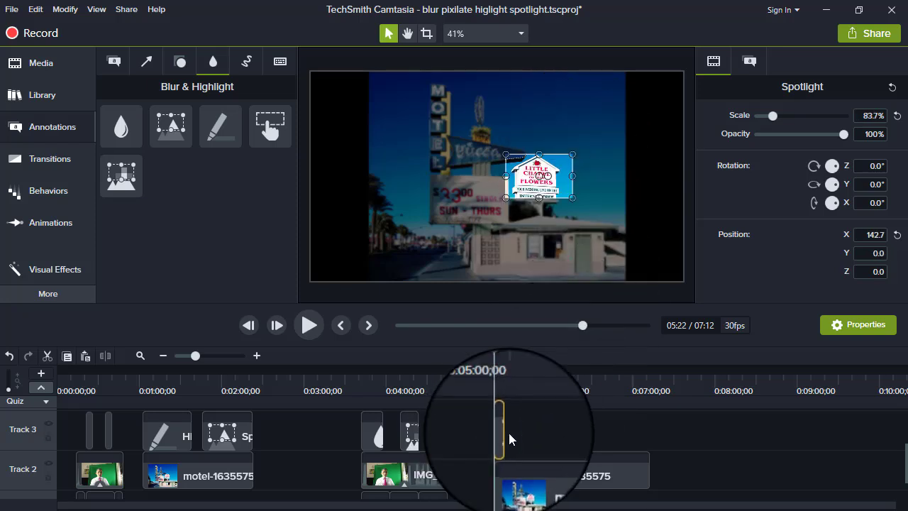
Lengthen the Spotlight annotation on Track 3 to end at about 5:59 and preview it briefly
{"action": "left_click_drag", "start_coordinate": [506, 434], "coordinate": [549, 428]}
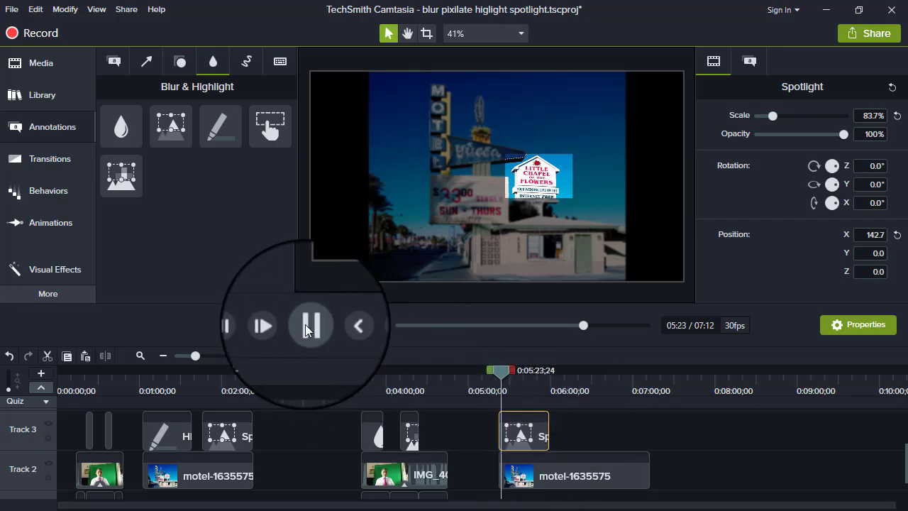
{"action": "left_click", "coordinate": [305, 324]}
Detach the canvas, maximize it and view the spotlighted motel photo in full screen
{"action": "left_click", "coordinate": [521, 33]}
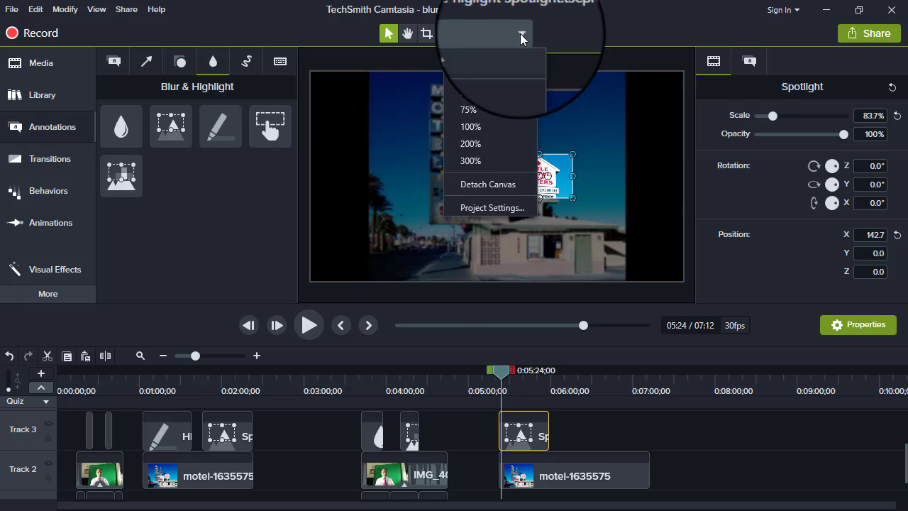
{"action": "left_click", "coordinate": [481, 185]}
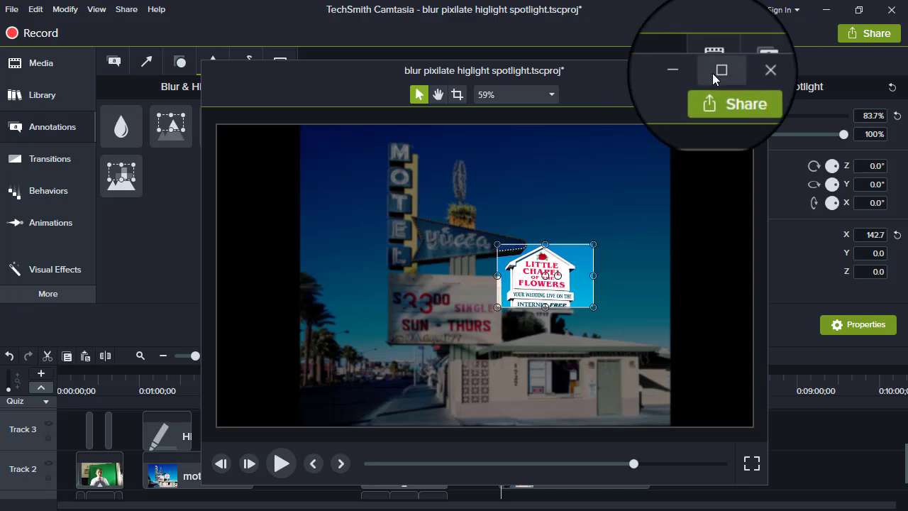
{"action": "left_click", "coordinate": [714, 73]}
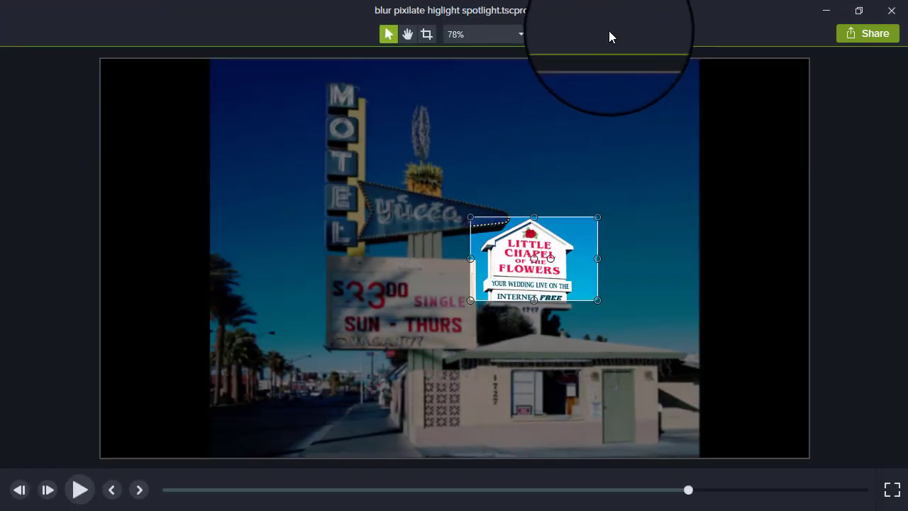
{"action": "left_click", "coordinate": [892, 490]}
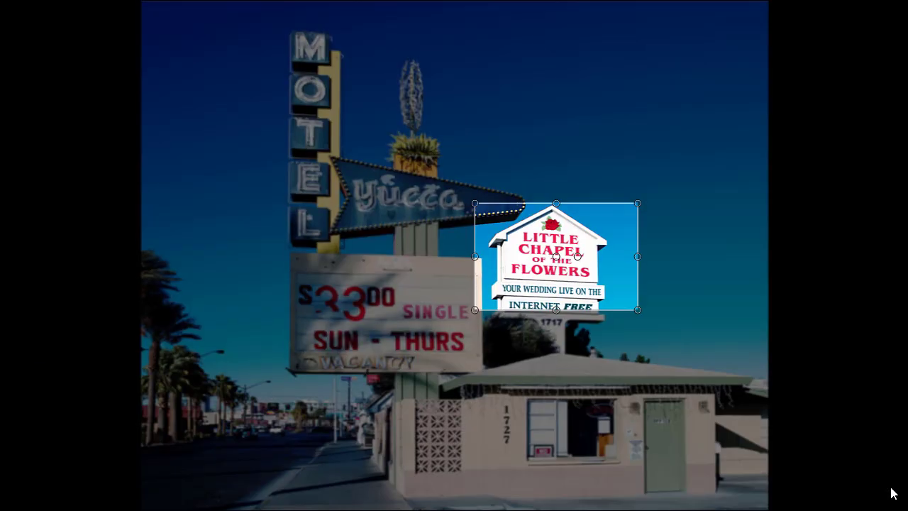
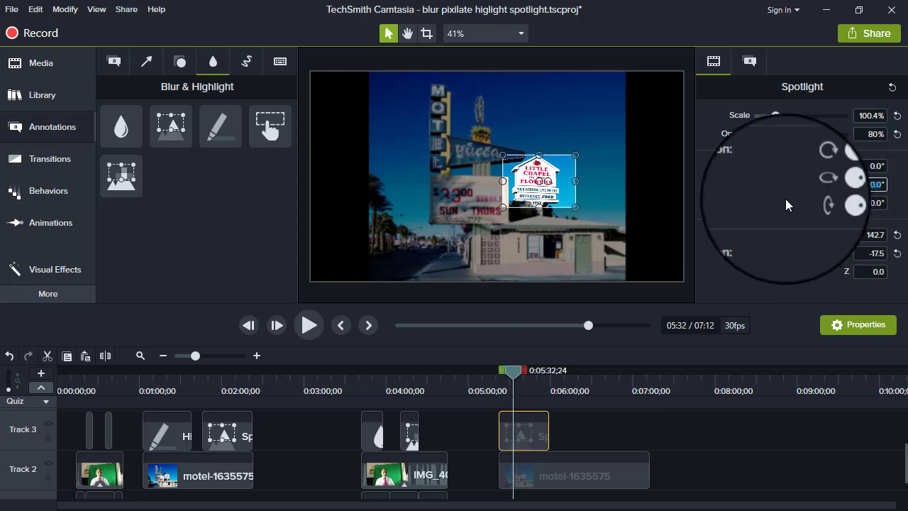
Rotate the Spotlight 45° about Y and Z and refit it over the chapel sign at 137.7% scale, position X 139.8, Y -13.5
{"action": "left_click", "coordinate": [787, 172]}
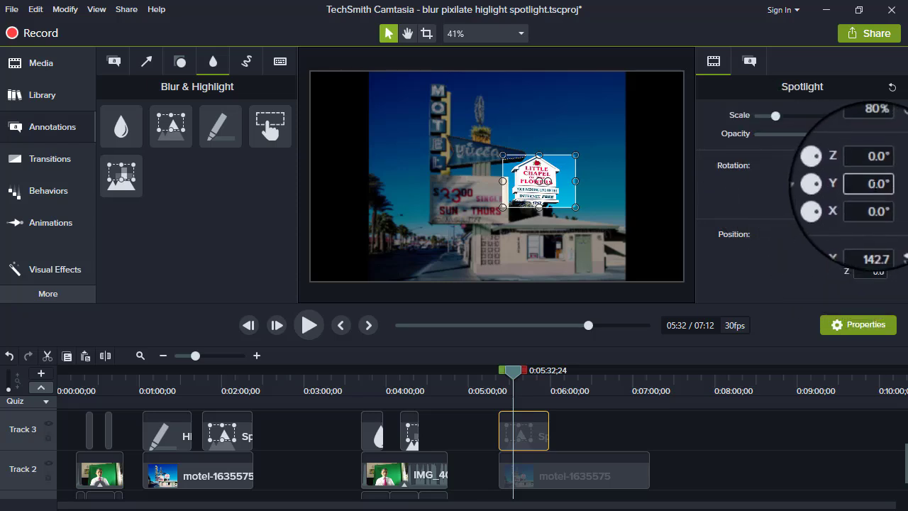
{"action": "left_click_drag", "start_coordinate": [865, 185], "coordinate": [889, 191]}
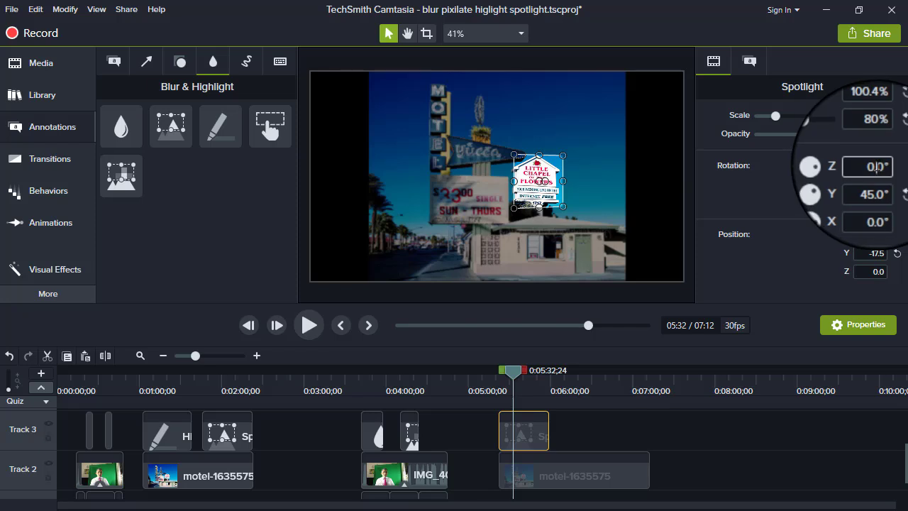
{"action": "left_click_drag", "start_coordinate": [877, 165], "coordinate": [870, 169]}
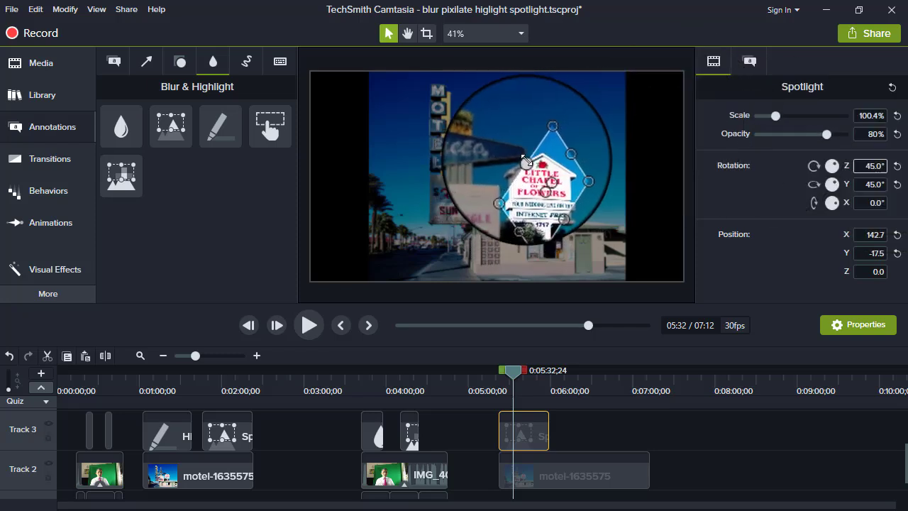
{"action": "left_click_drag", "start_coordinate": [525, 162], "coordinate": [543, 203]}
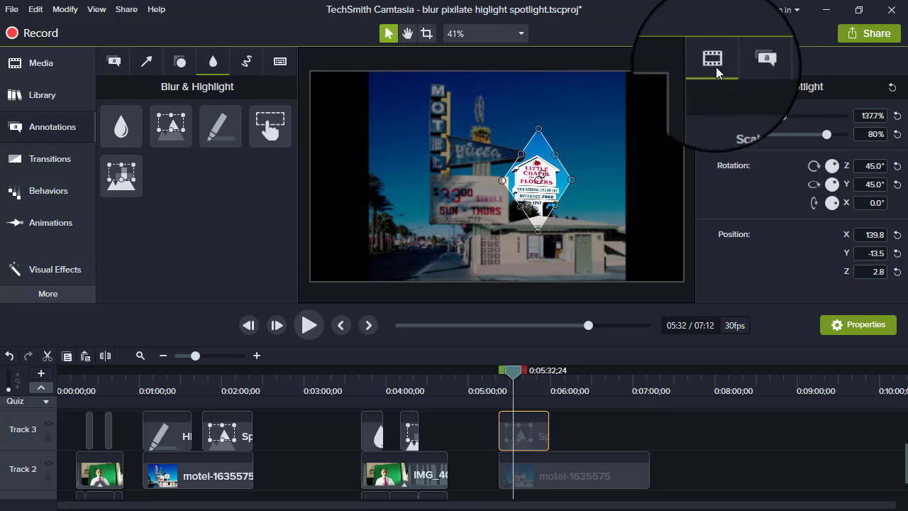
Set the Spotlight annotation's intensity to 80
{"action": "left_click", "coordinate": [750, 61]}
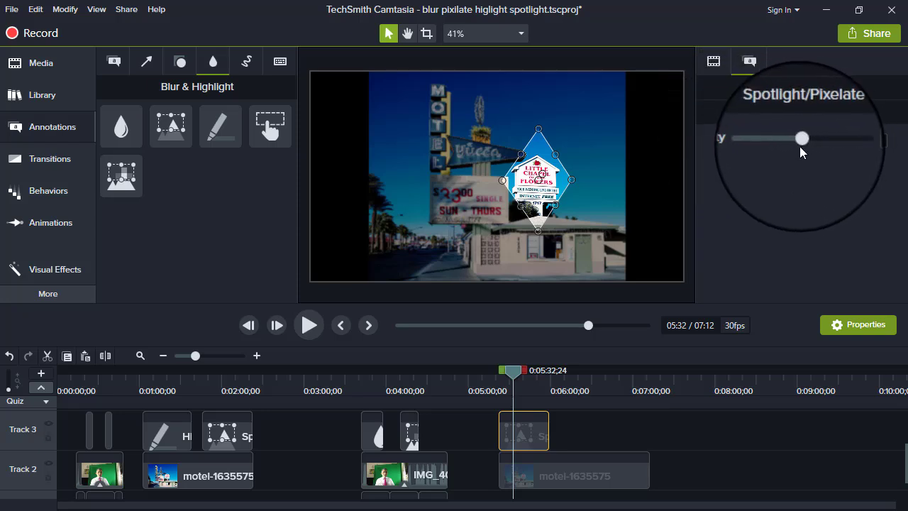
{"action": "left_click_drag", "start_coordinate": [799, 143], "coordinate": [826, 141]}
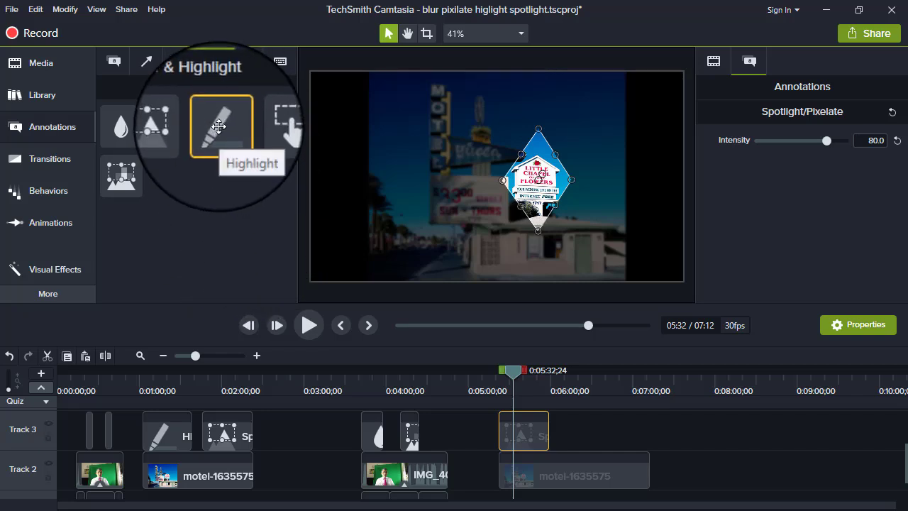
Add a Highlight annotation on Track 3 at about 6:32 and fit it over the $33.00 price sign at position X -101.2, Y -90.0
{"action": "mouse_move", "coordinate": [219, 129]}
{"action": "left_mouse_down"}
{"action": "mouse_move", "coordinate": [377, 235]}
{"action": "mouse_move", "coordinate": [590, 423]}
{"action": "mouse_move", "coordinate": [641, 431]}
{"action": "left_mouse_up"}
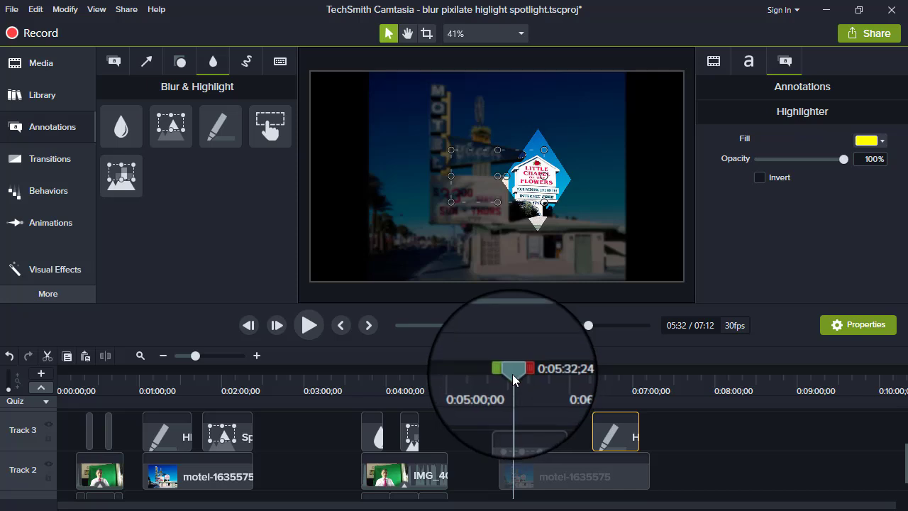
{"action": "left_click_drag", "start_coordinate": [512, 374], "coordinate": [594, 370]}
{"action": "left_click_drag", "start_coordinate": [493, 171], "coordinate": [507, 203]}
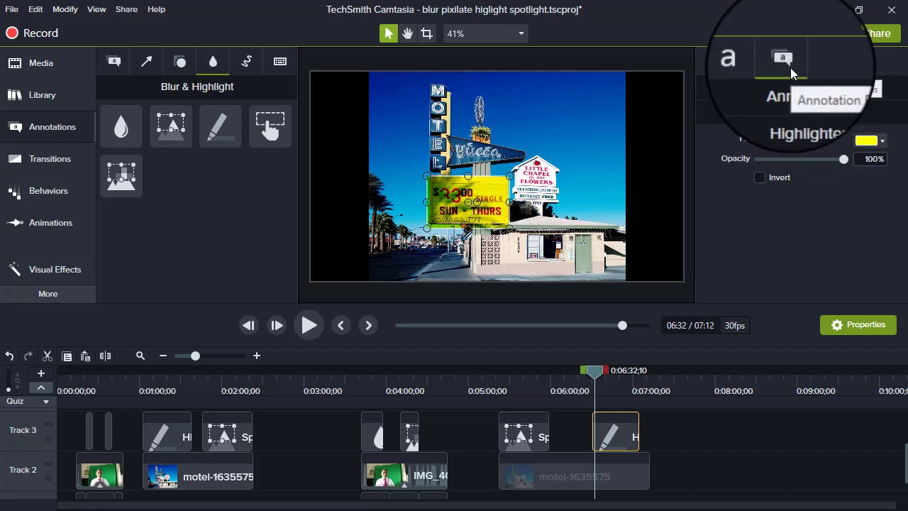
Set the highlight's fill to green at 100% opacity and try the Invert option on and off
{"action": "left_click", "coordinate": [883, 143]}
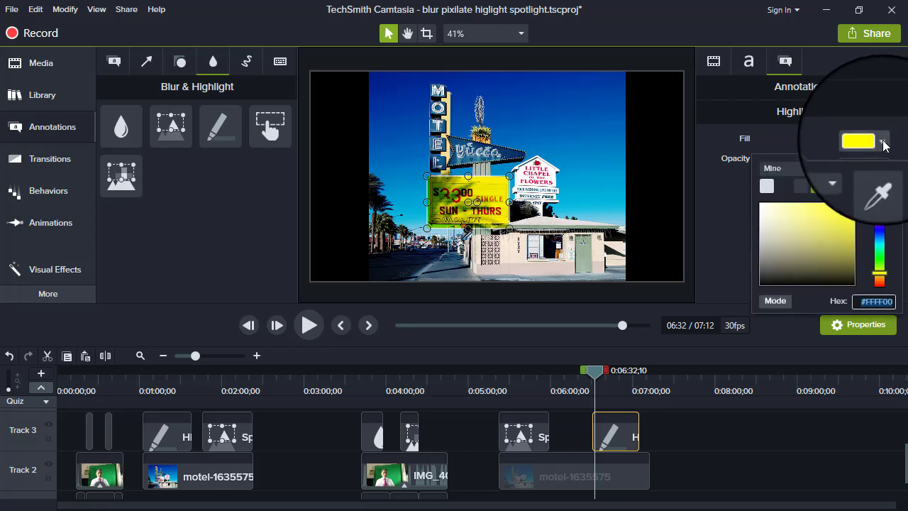
{"action": "left_click", "coordinate": [820, 184]}
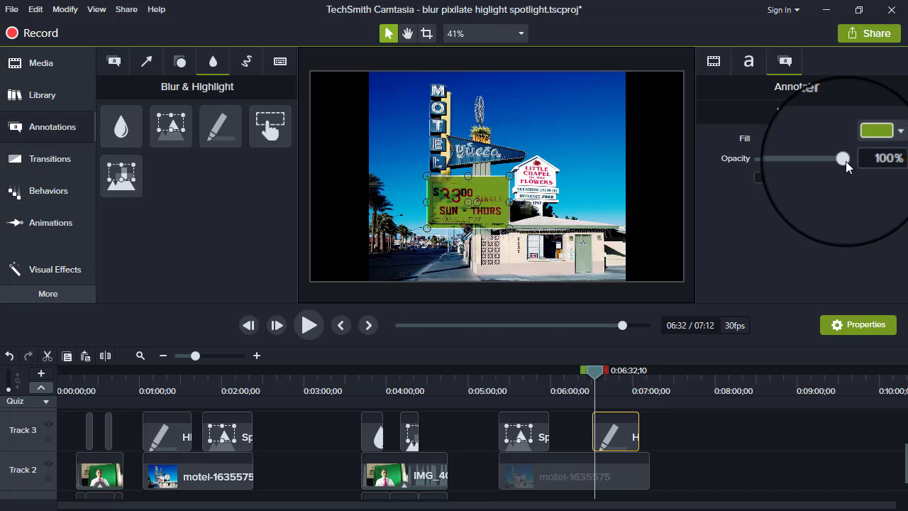
{"action": "mouse_move", "coordinate": [842, 162]}
{"action": "left_mouse_down"}
{"action": "mouse_move", "coordinate": [779, 161]}
{"action": "mouse_move", "coordinate": [845, 160]}
{"action": "left_mouse_up"}
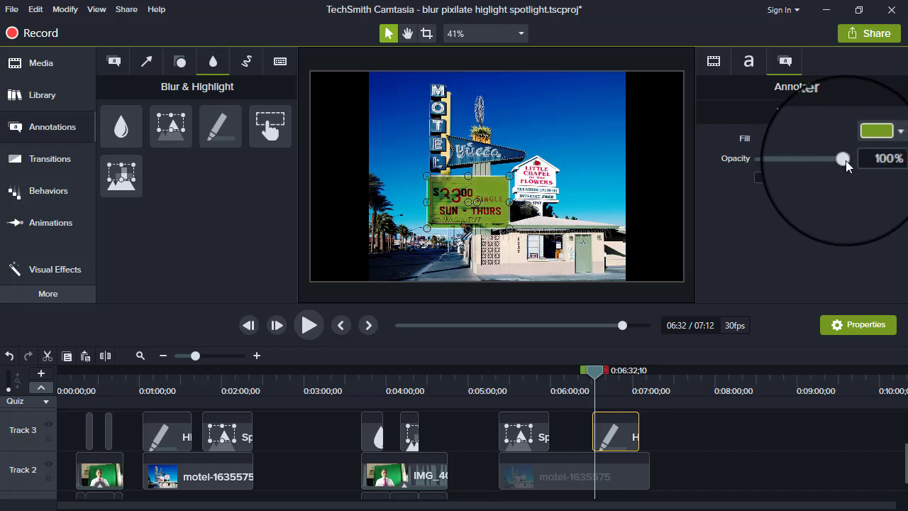
{"action": "left_click", "coordinate": [758, 176]}
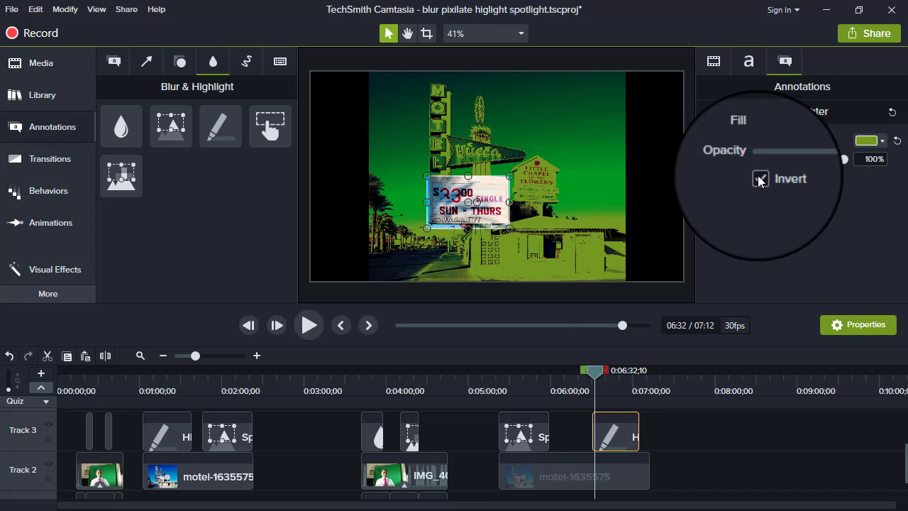
{"action": "left_click", "coordinate": [762, 181]}
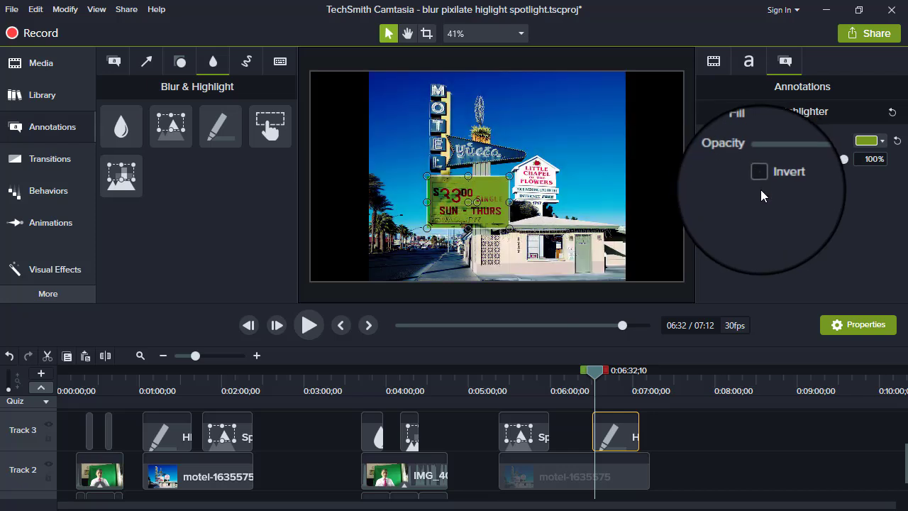
Enter the text "Offer" in the highlight over the price sign and delete it again
{"action": "left_click", "coordinate": [750, 64]}
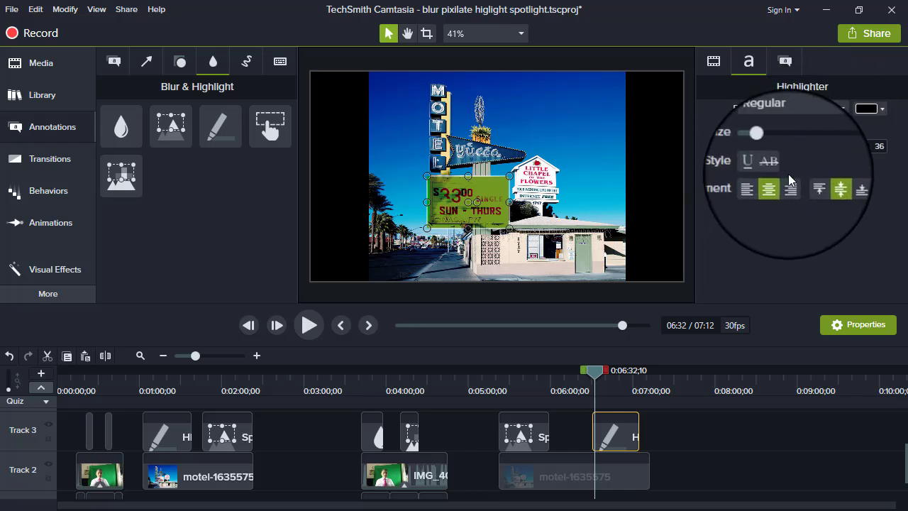
{"action": "double_click", "coordinate": [469, 202]}
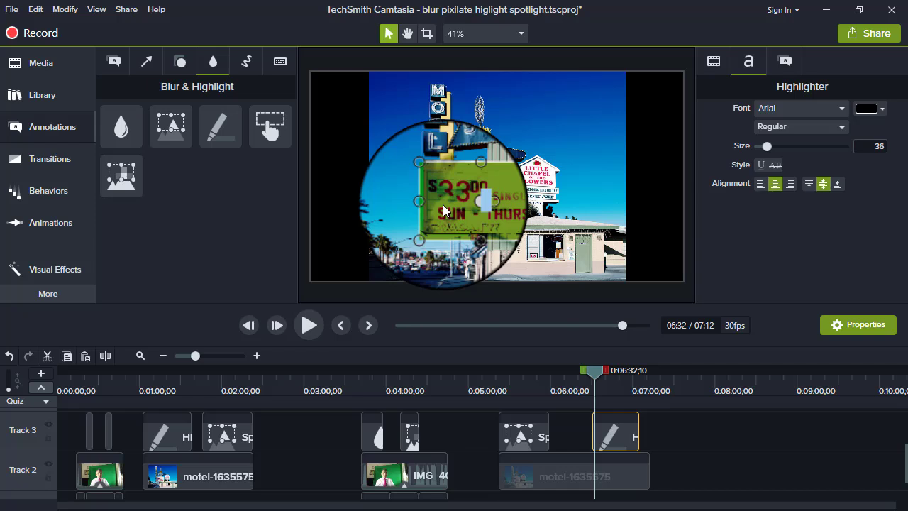
{"action": "type", "text": "Offer"}
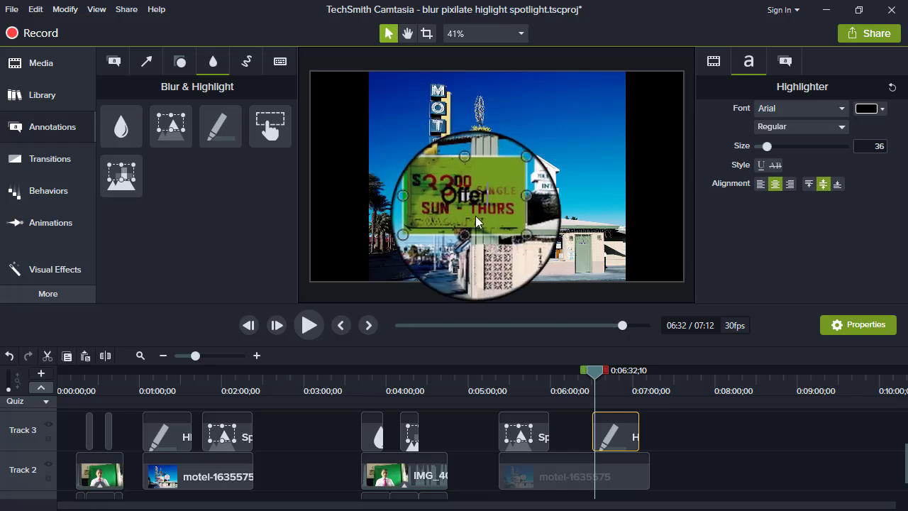
{"action": "left_click_drag", "start_coordinate": [479, 202], "coordinate": [445, 202]}
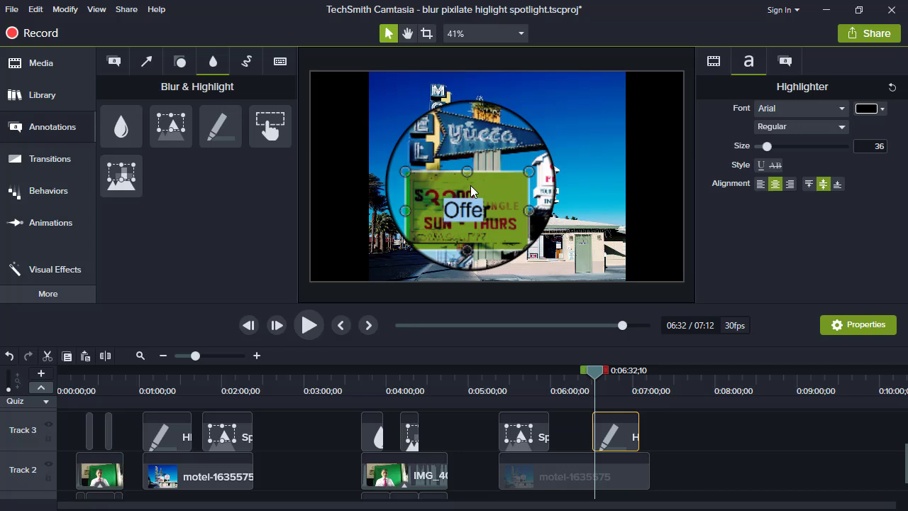
{"action": "key", "text": "BackSpace"}
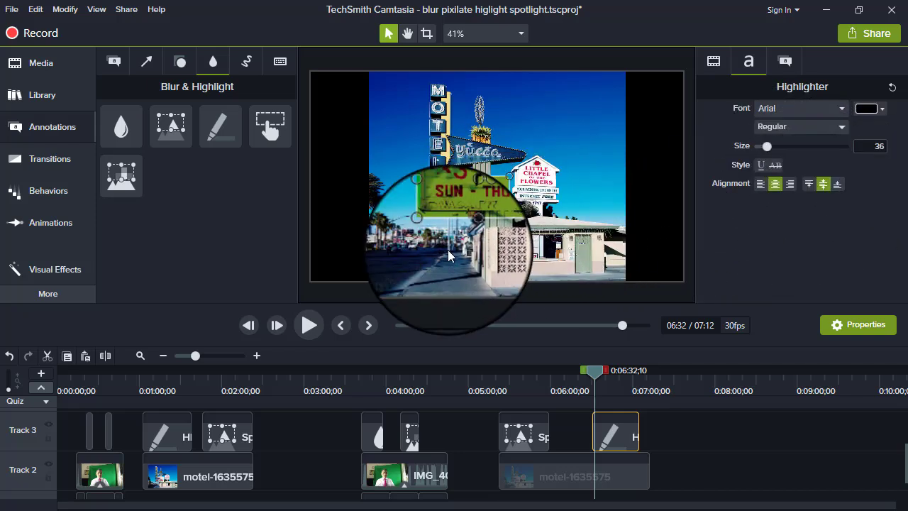
Set the highlight to 104.2% scale and 87% opacity and reposition it over the price sign at X -101.2, Y -93.7
{"action": "left_click", "coordinate": [715, 63]}
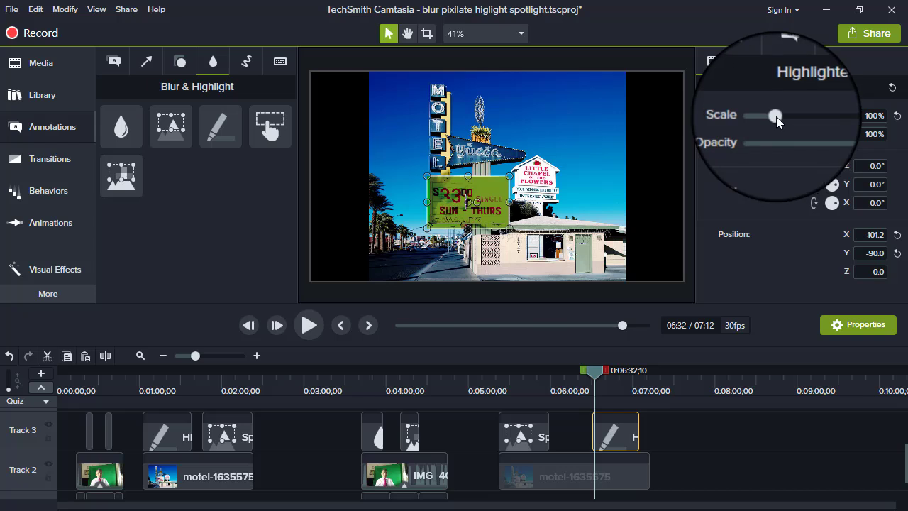
{"action": "mouse_move", "coordinate": [776, 116]}
{"action": "left_mouse_down"}
{"action": "mouse_move", "coordinate": [807, 117]}
{"action": "mouse_move", "coordinate": [778, 114]}
{"action": "left_mouse_up"}
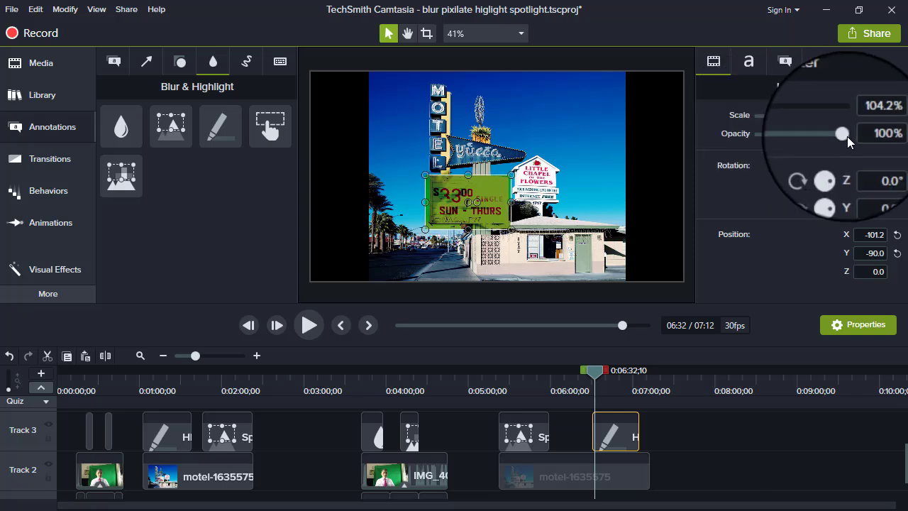
{"action": "mouse_move", "coordinate": [846, 136]}
{"action": "left_mouse_down"}
{"action": "mouse_move", "coordinate": [804, 139]}
{"action": "mouse_move", "coordinate": [833, 135]}
{"action": "left_mouse_up"}
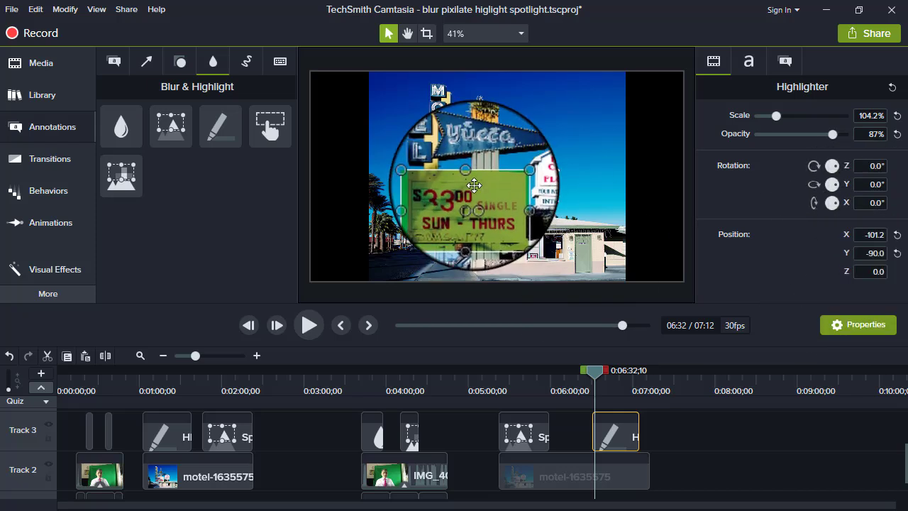
{"action": "left_click_drag", "start_coordinate": [471, 205], "coordinate": [475, 149]}
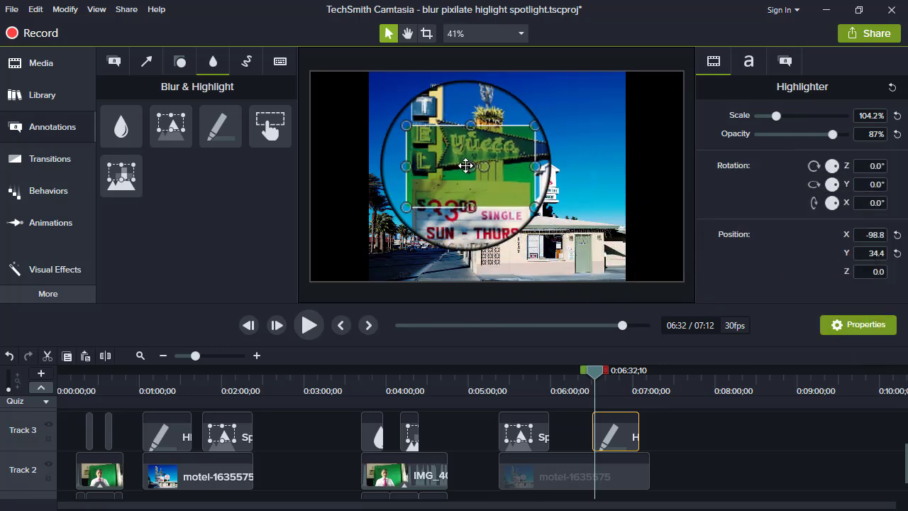
{"action": "left_click_drag", "start_coordinate": [466, 160], "coordinate": [465, 197]}
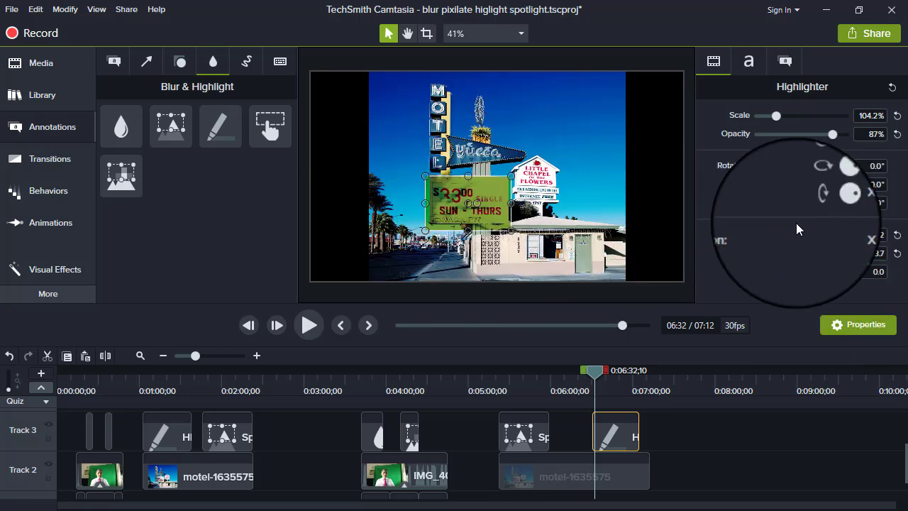
Set the highlight's Y rotation to 45°
{"action": "left_click", "coordinate": [866, 183]}
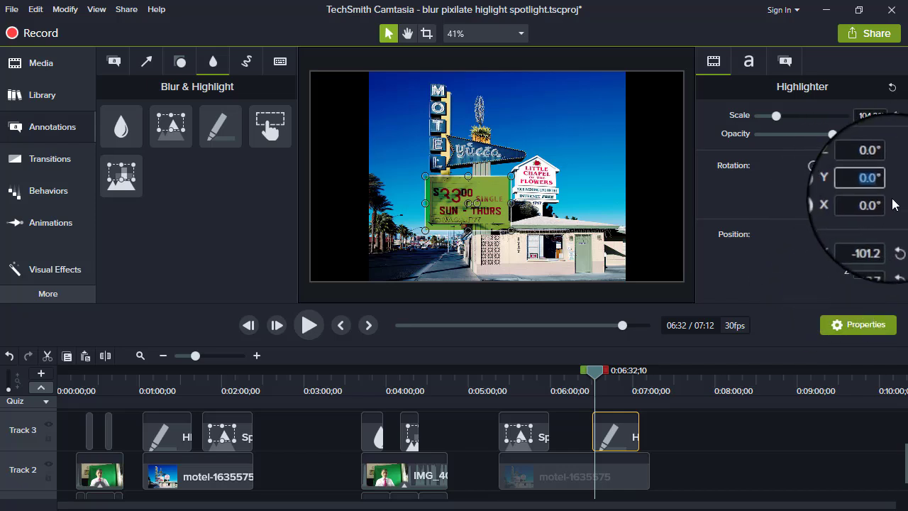
{"action": "type", "text": "45"}
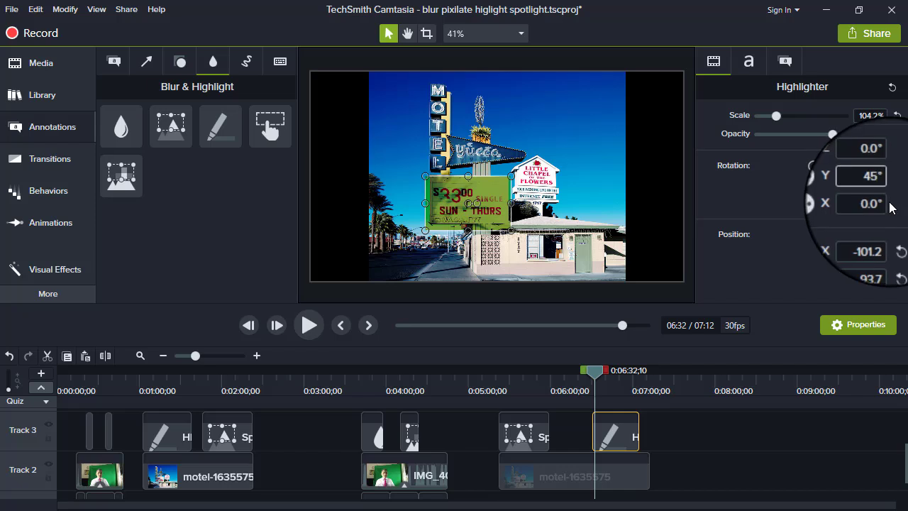
{"action": "key", "text": "Return"}
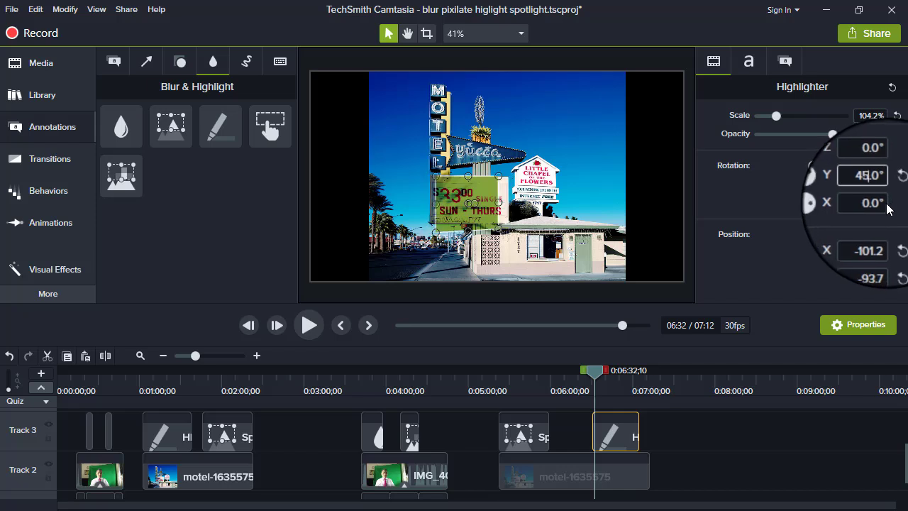
{"action": "left_click", "coordinate": [588, 258]}
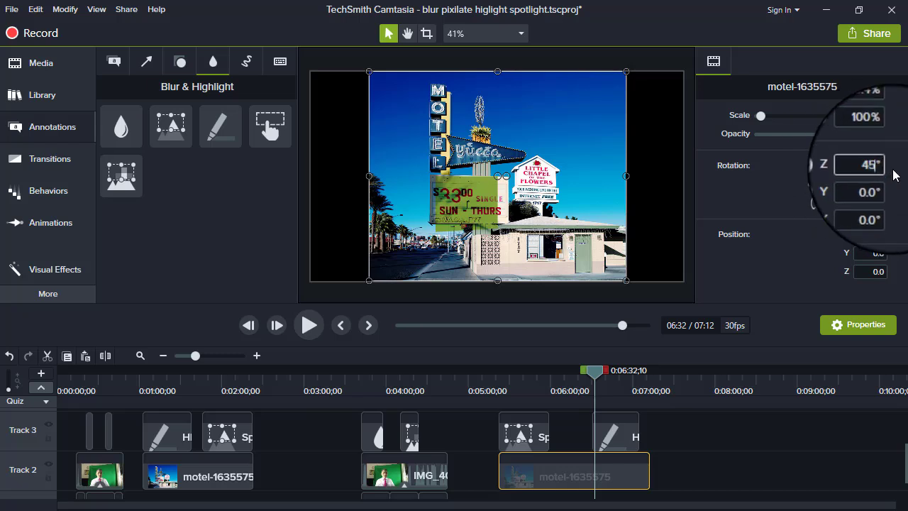
{"action": "key", "text": "Return"}
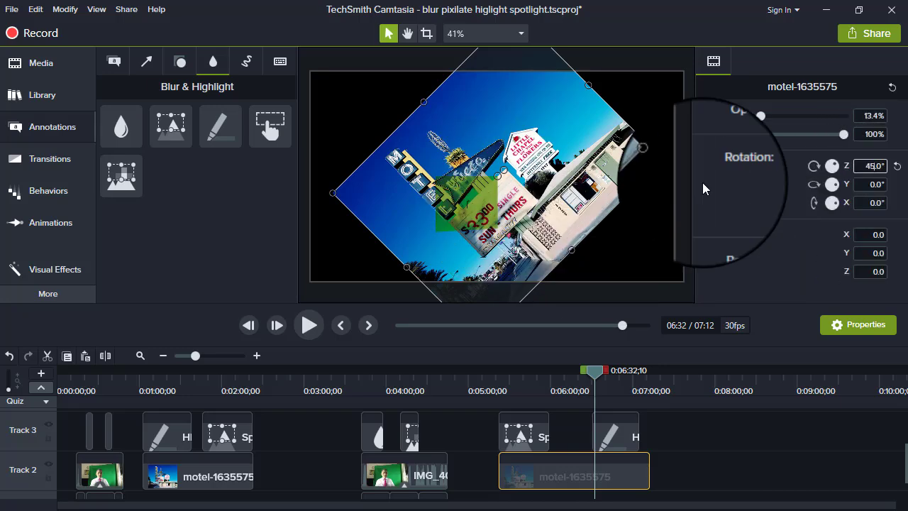
{"action": "key", "text": "ctrl+z"}
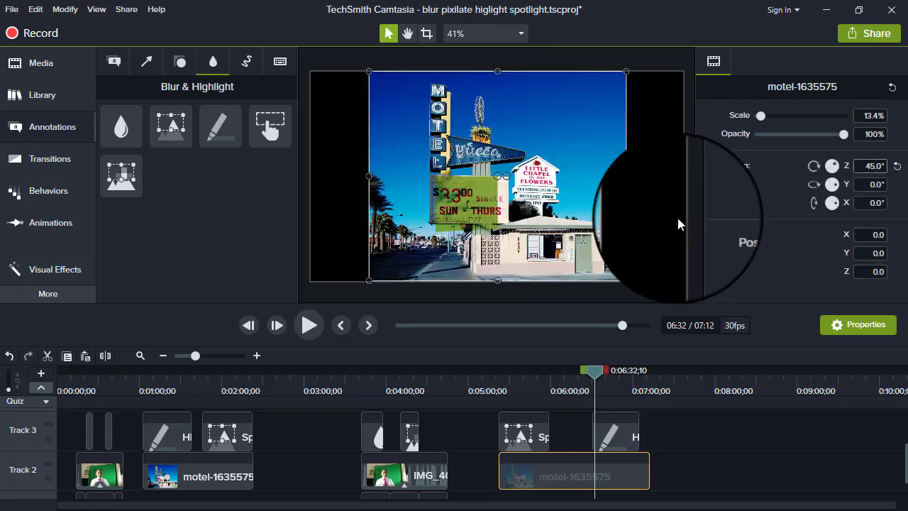
Set the highlight's Z rotation to 45° and move it to position X -120.7, Y -66.3 over the price sign
{"action": "left_click", "coordinate": [469, 222]}
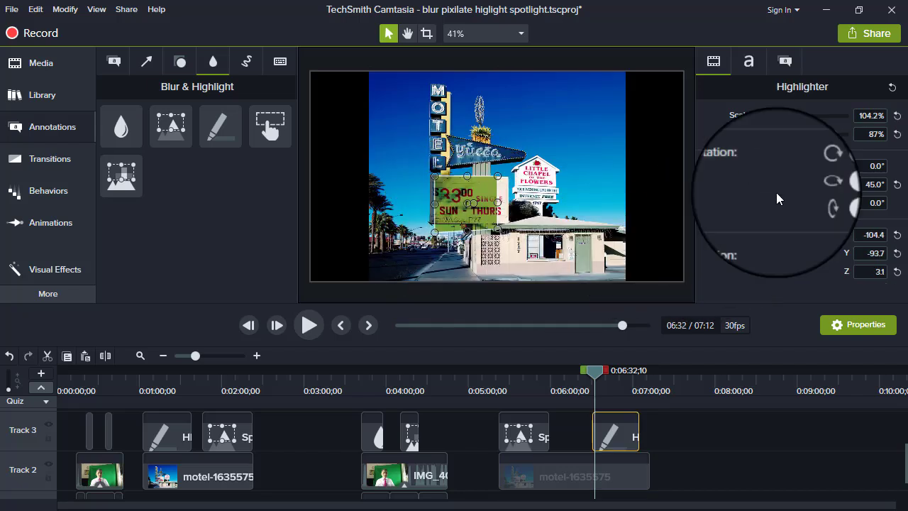
{"action": "left_click", "coordinate": [868, 165]}
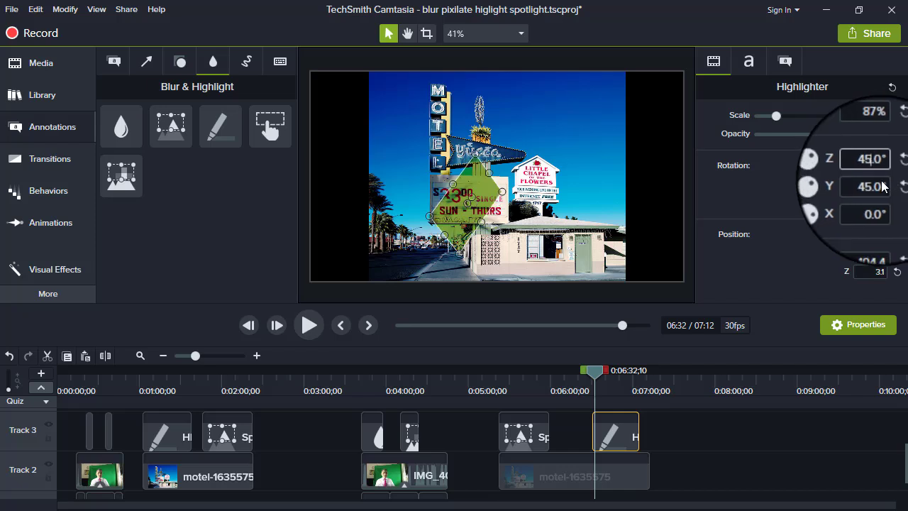
{"action": "left_click_drag", "start_coordinate": [469, 203], "coordinate": [464, 201]}
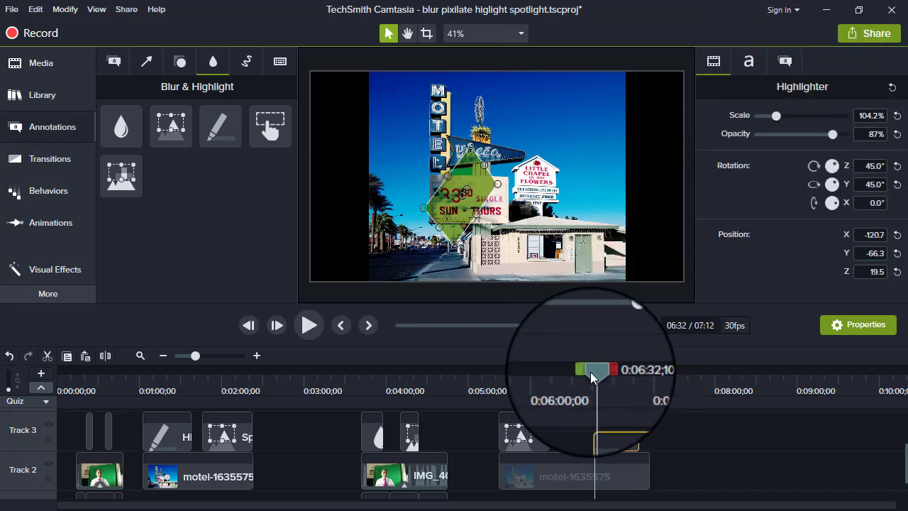
Scrub the playhead through the highlight on the timeline to 7:00
{"action": "mouse_move", "coordinate": [591, 371]}
{"action": "left_mouse_down"}
{"action": "mouse_move", "coordinate": [574, 371]}
{"action": "mouse_move", "coordinate": [615, 388]}
{"action": "left_mouse_up"}
{"action": "mouse_move", "coordinate": [619, 392]}
{"action": "left_mouse_down"}
{"action": "mouse_move", "coordinate": [607, 389]}
{"action": "mouse_move", "coordinate": [636, 394]}
{"action": "left_mouse_up"}
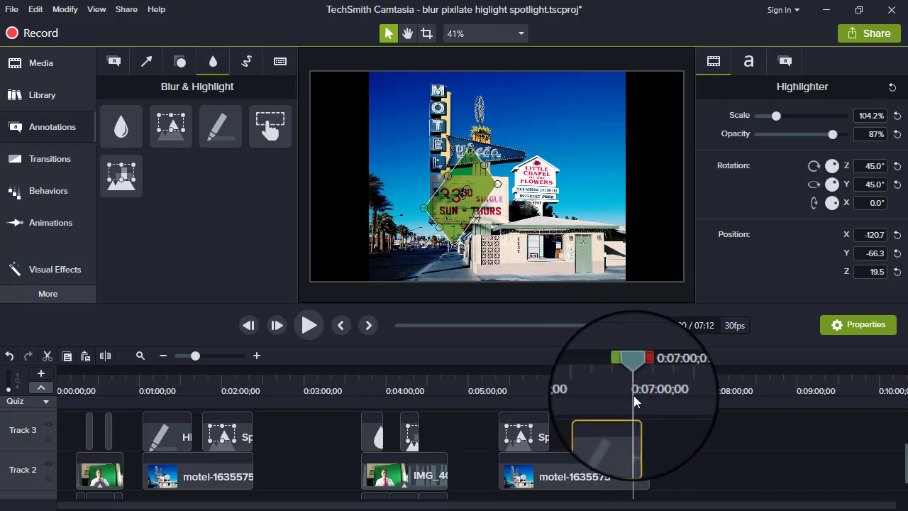